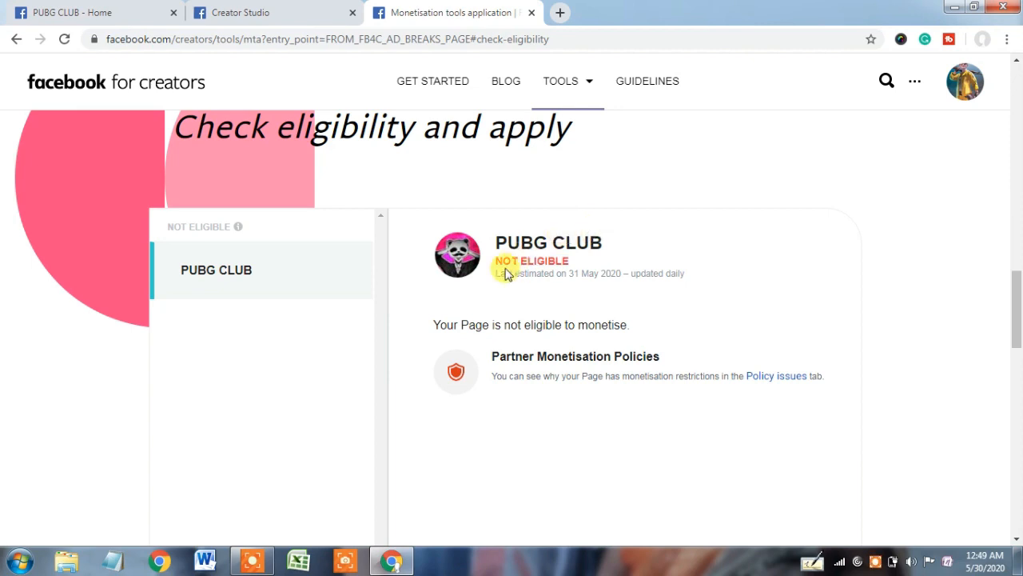
Review the PUBG CLUB Page's eligibility status and policy entry, and switch to Creator Studio to view its monetisation policy issues.
drag(498, 262, 562, 261)
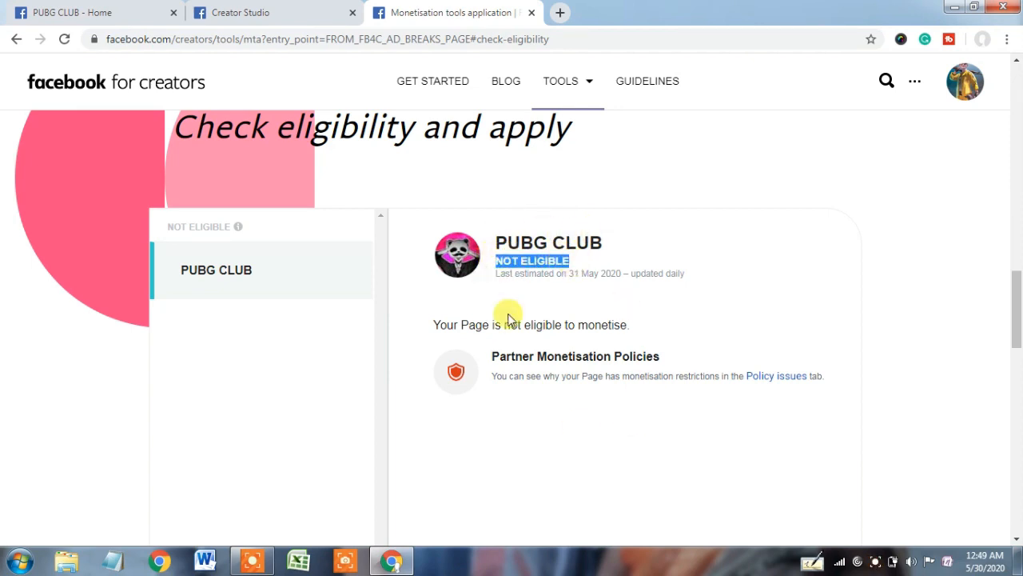
drag(493, 357, 672, 358)
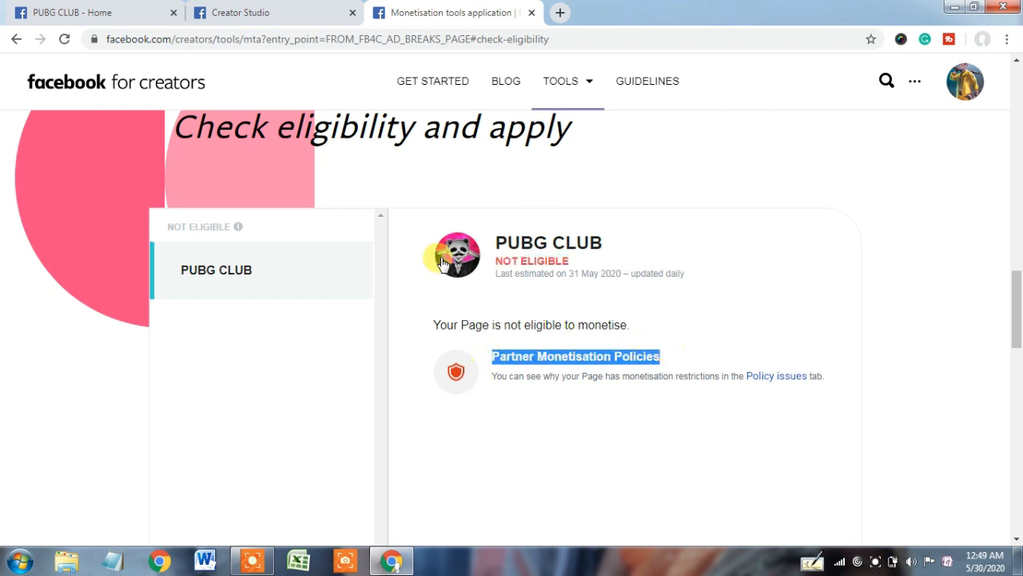
click(284, 9)
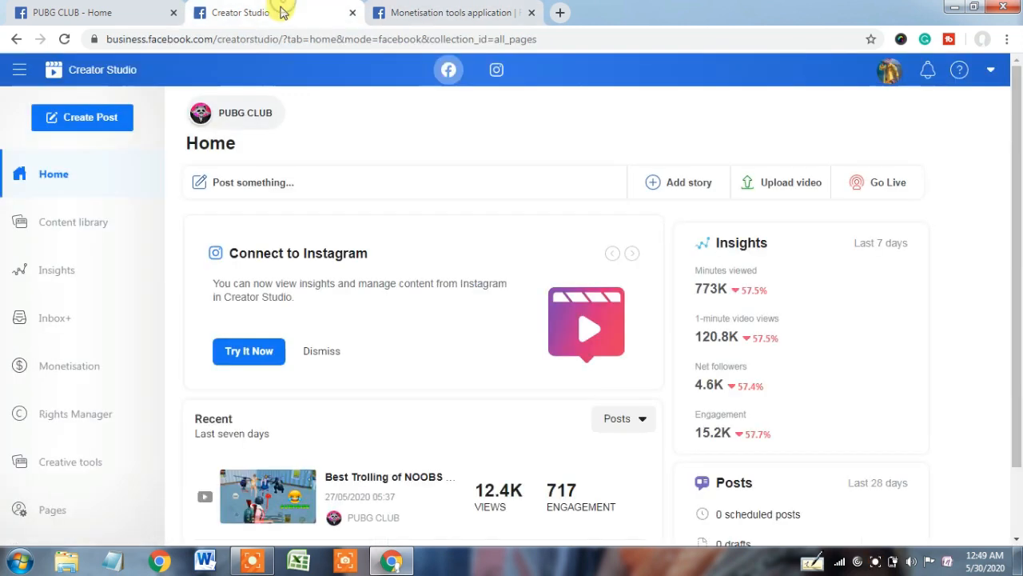
click(72, 366)
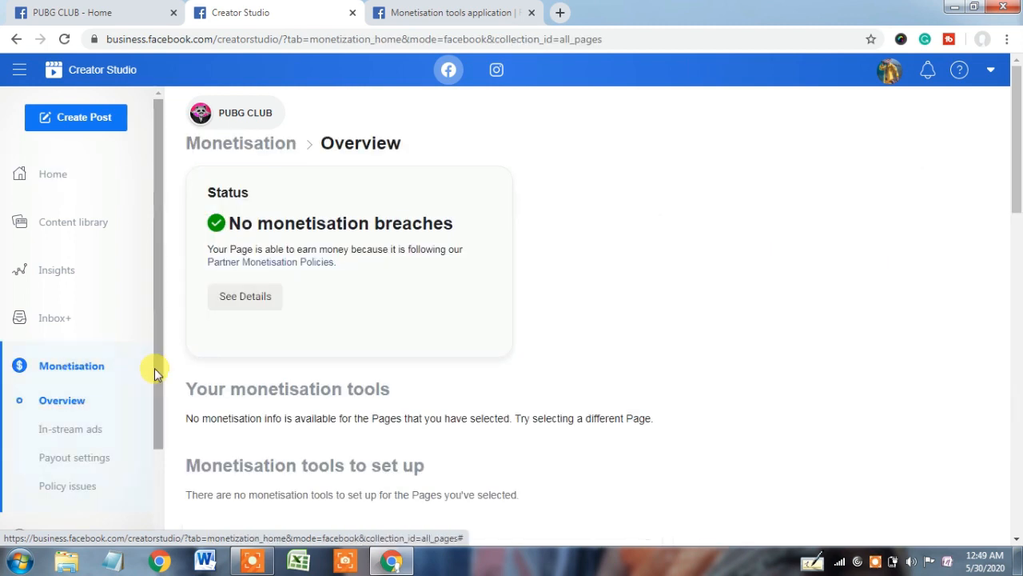
scroll(155, 407, down, 1)
click(78, 442)
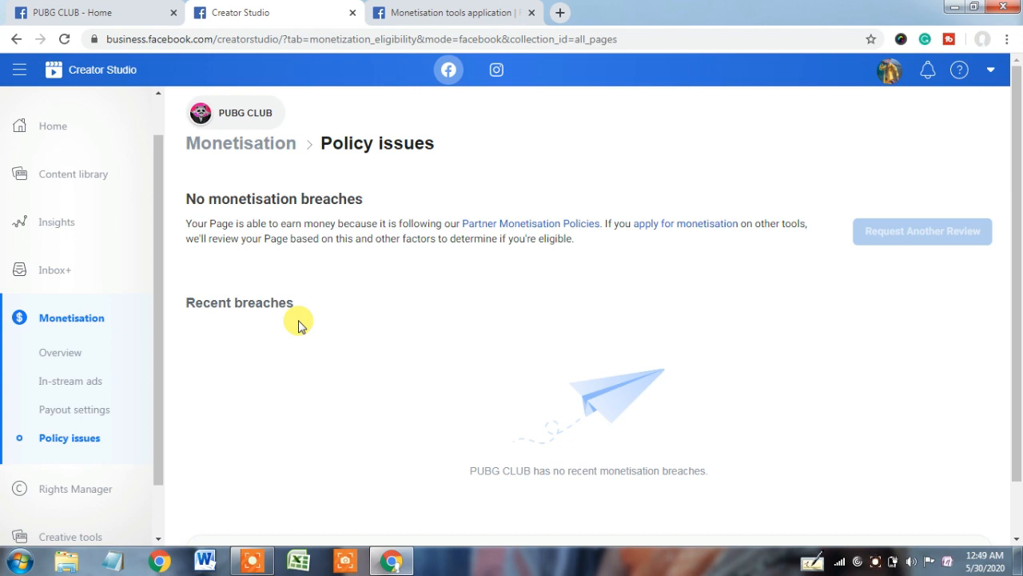
Switch to the PUBG CLUB Page and examine its follower count and weekly post reach.
click(112, 11)
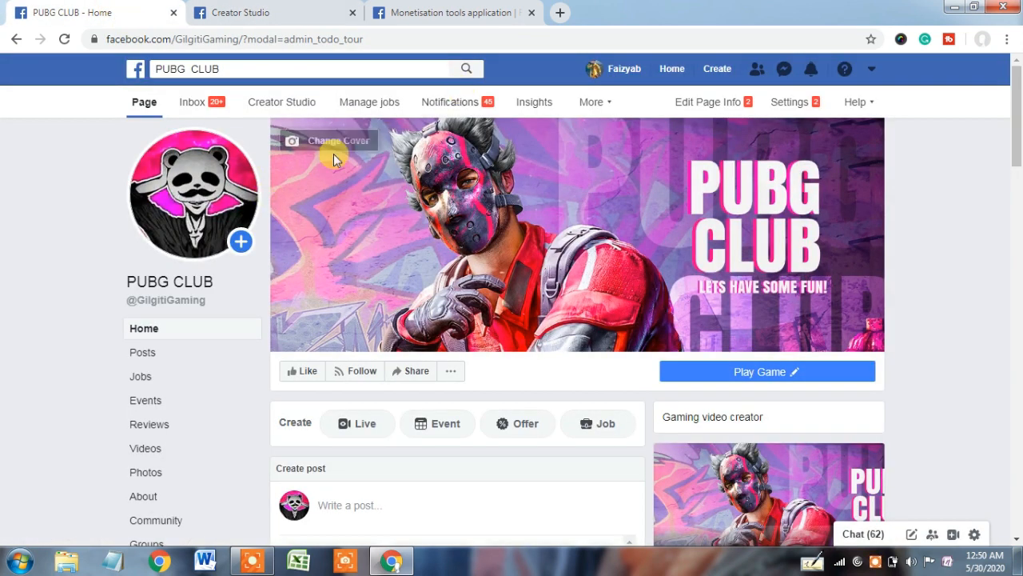
drag(1017, 132, 1018, 267)
drag(689, 308, 773, 304)
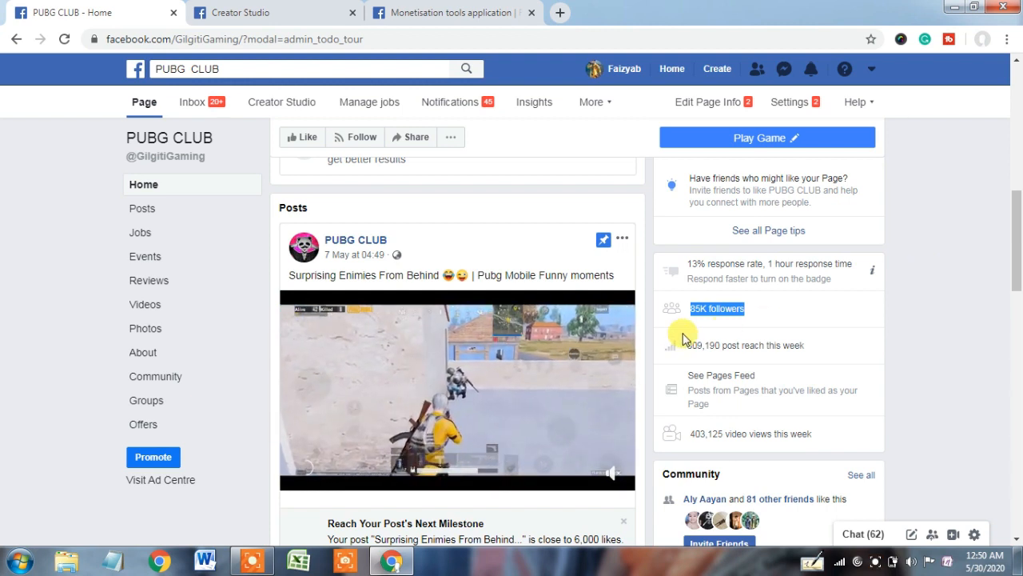
drag(686, 350, 815, 343)
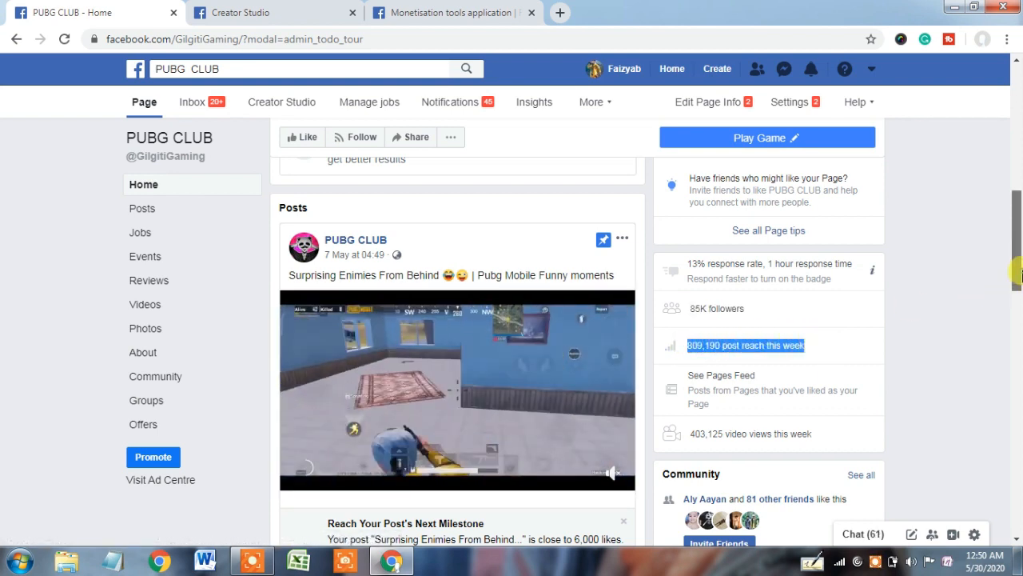
drag(1017, 274, 1015, 141)
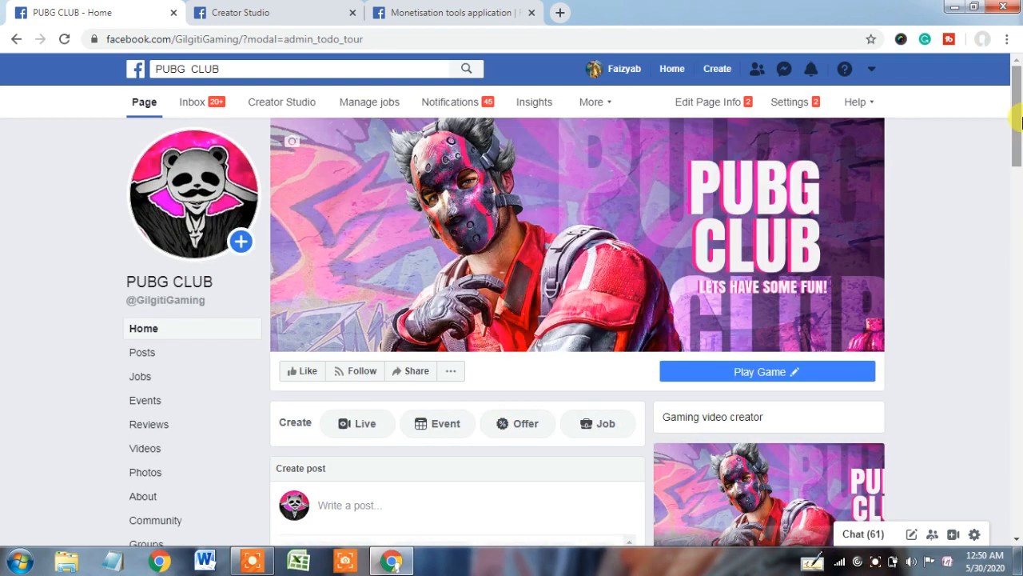
Recheck the Page's status in the monetisation eligibility checker and compare it with the Monetisation Overview status in Creator Studio.
click(473, 8)
drag(497, 267, 574, 273)
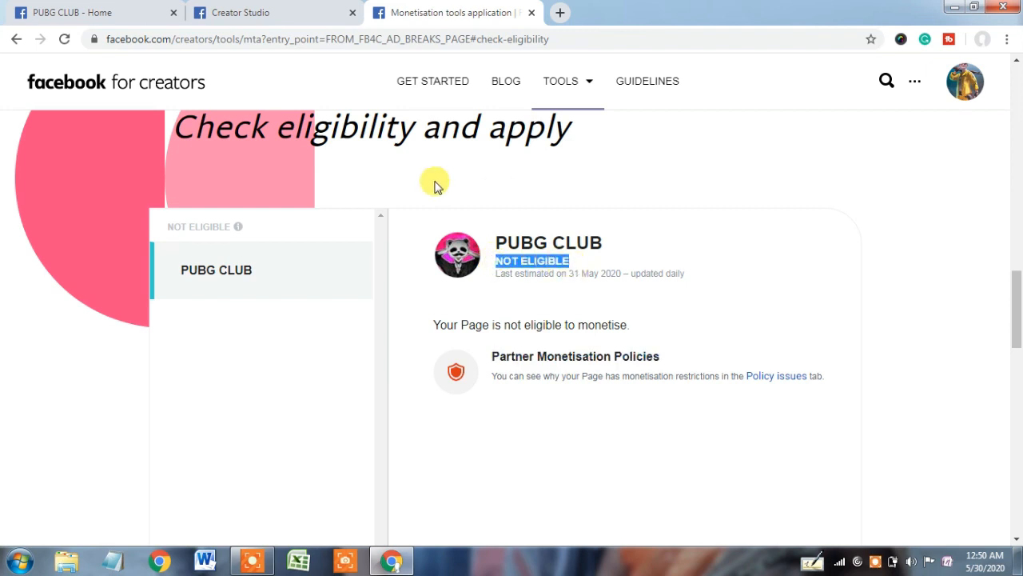
click(247, 12)
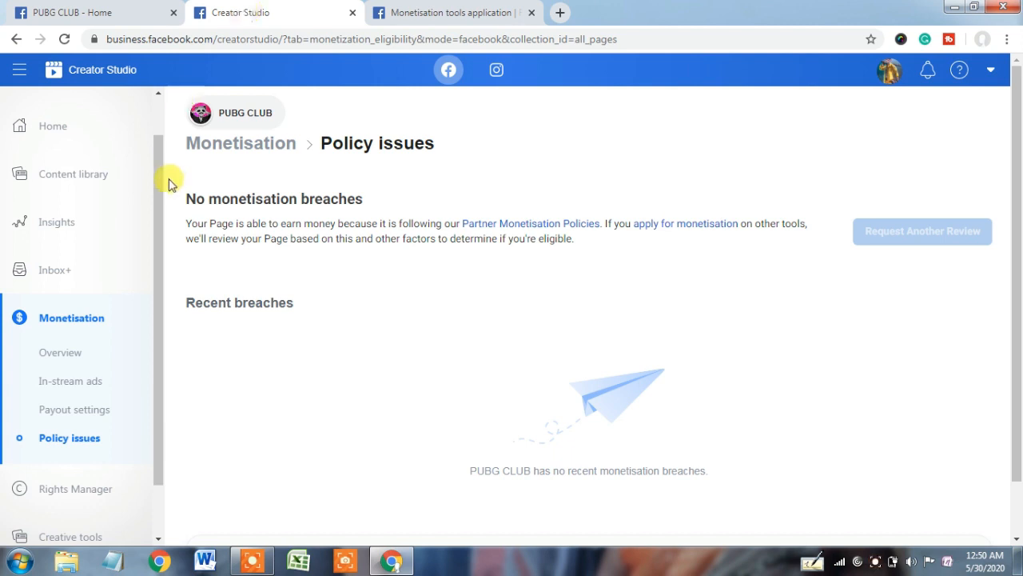
drag(160, 201, 159, 155)
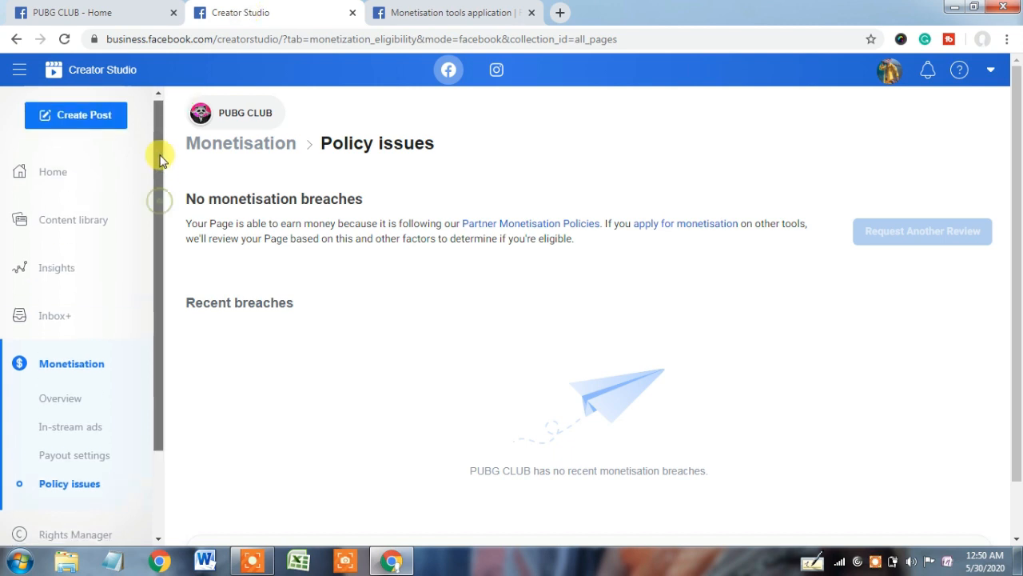
click(77, 368)
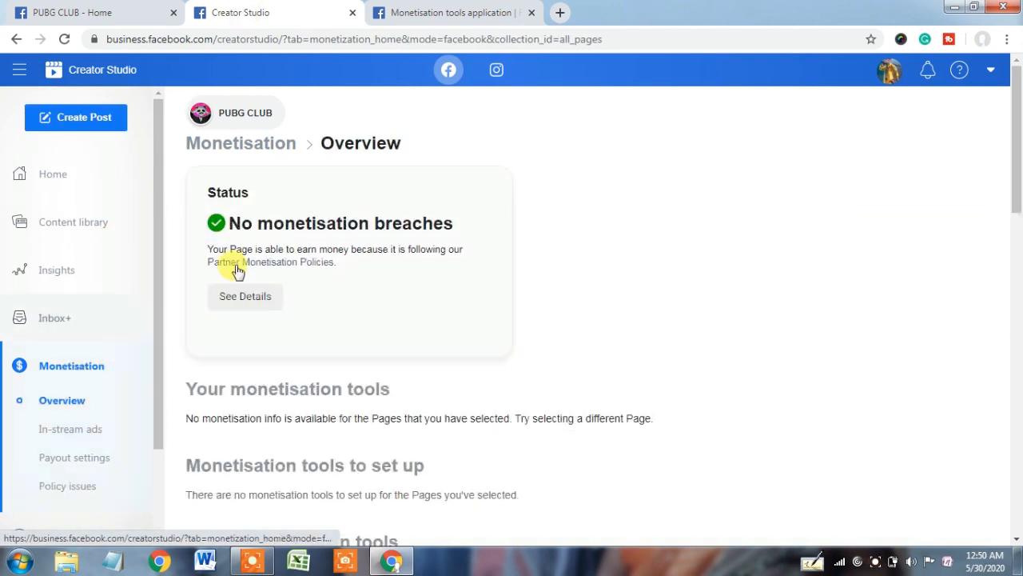
drag(206, 192, 267, 194)
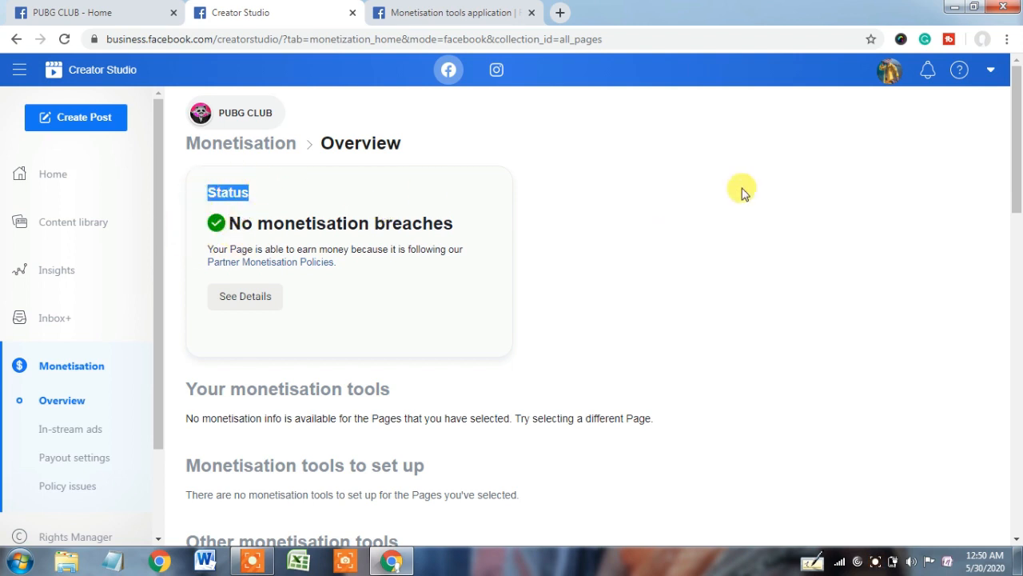
Examine the eligibility requirements of the other monetisation tools, from In-stream ads to Brand Collabs Manager.
drag(1019, 152, 1019, 278)
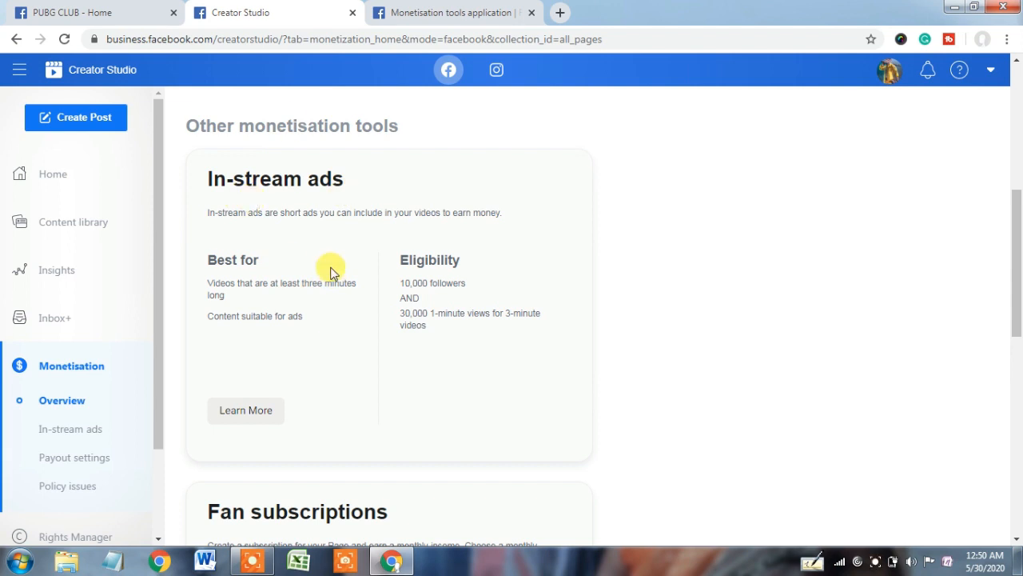
drag(1018, 245, 1018, 407)
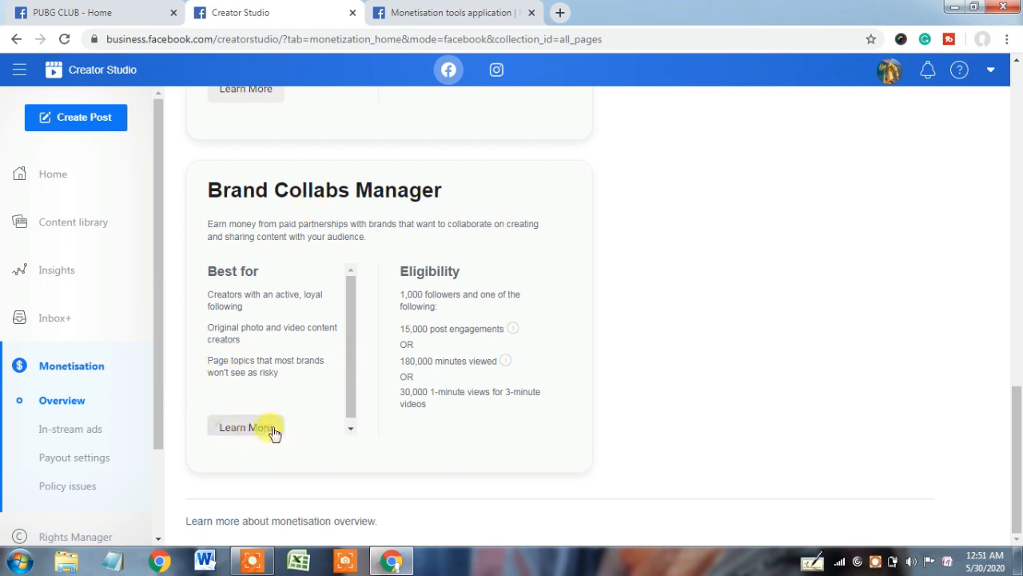
drag(1019, 443, 1018, 124)
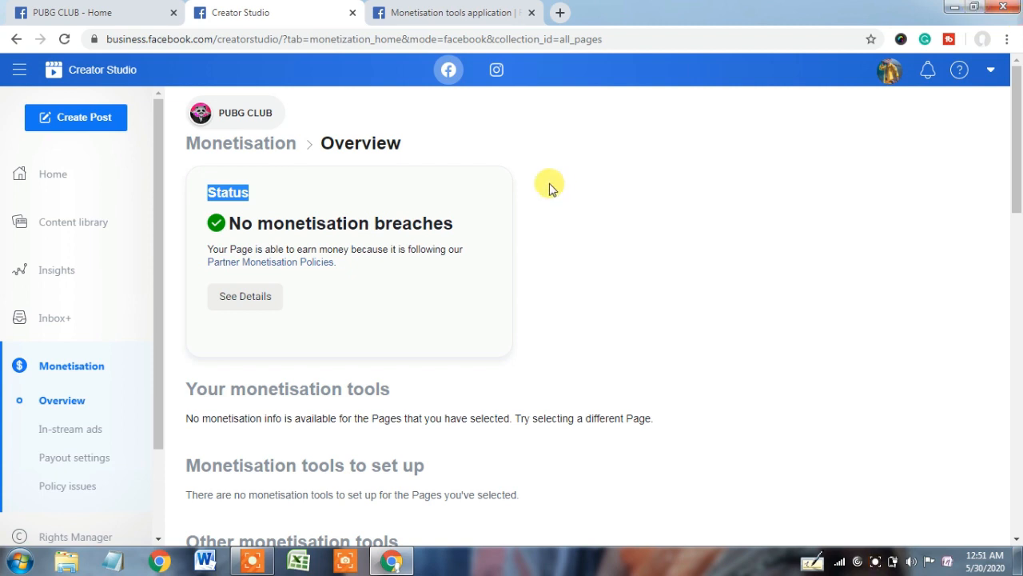
View the payout accounts in the monetisation payout settings, referring back to the PUBG CLUB Page.
drag(158, 380, 156, 415)
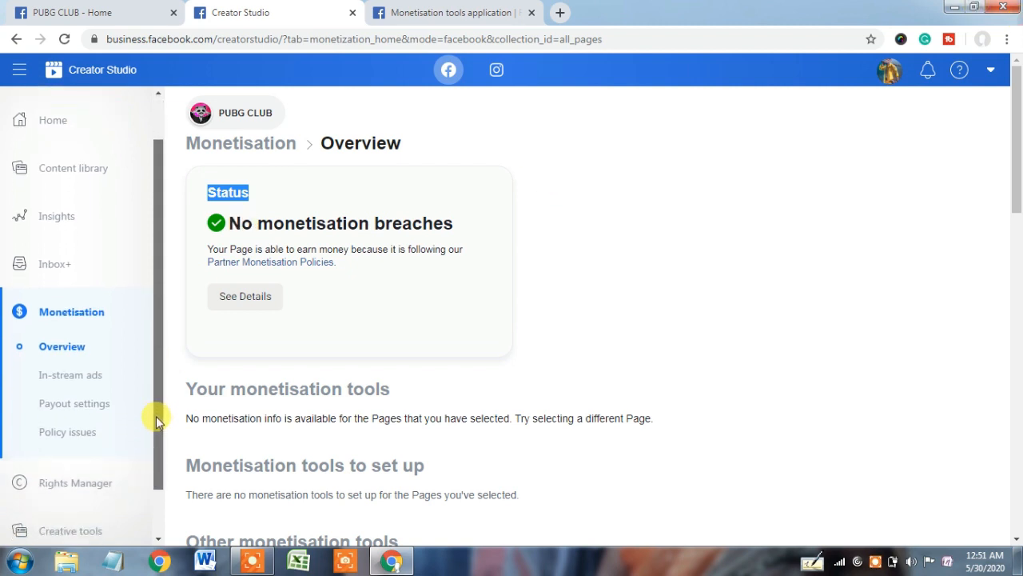
click(92, 415)
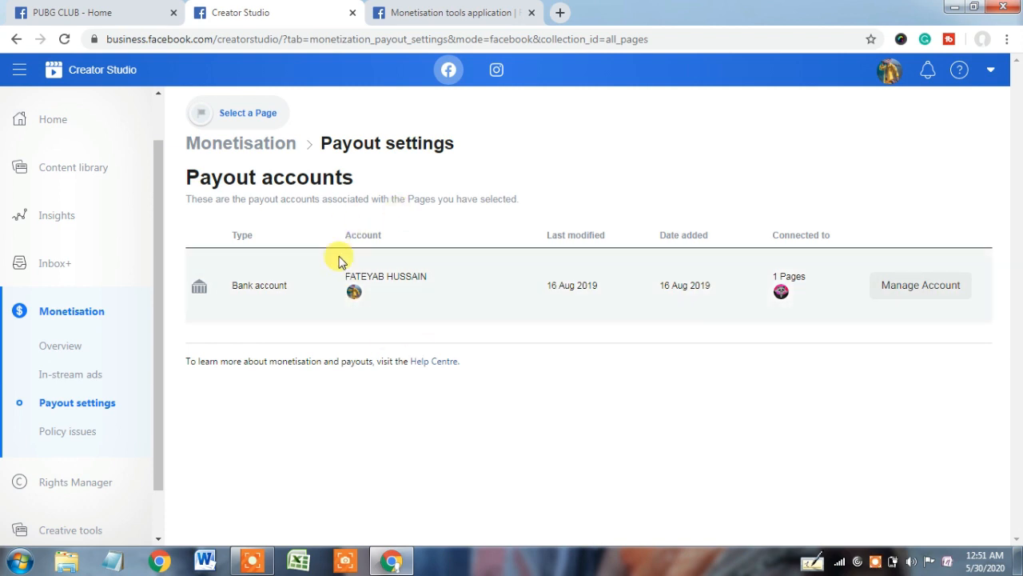
click(103, 6)
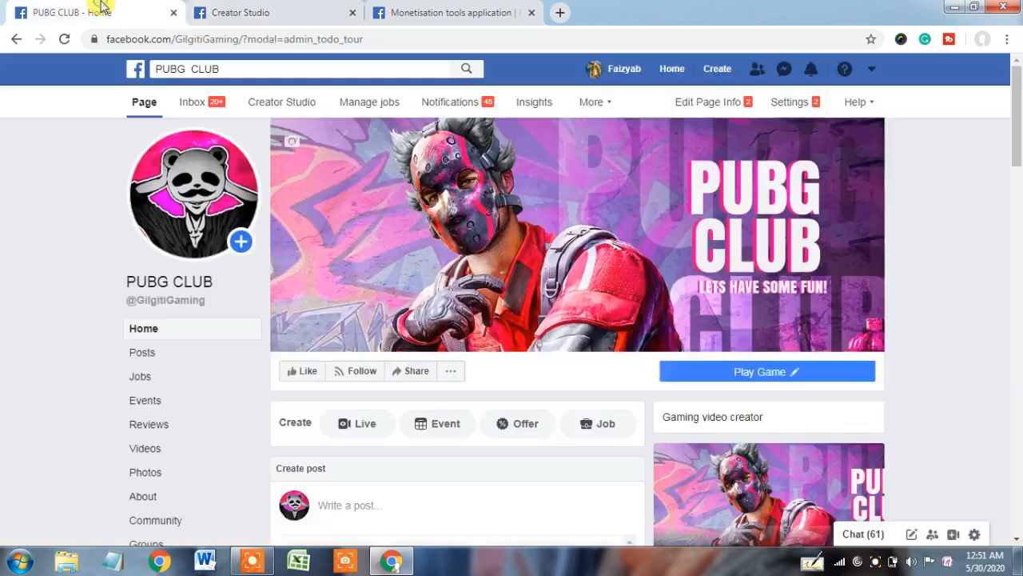
click(250, 9)
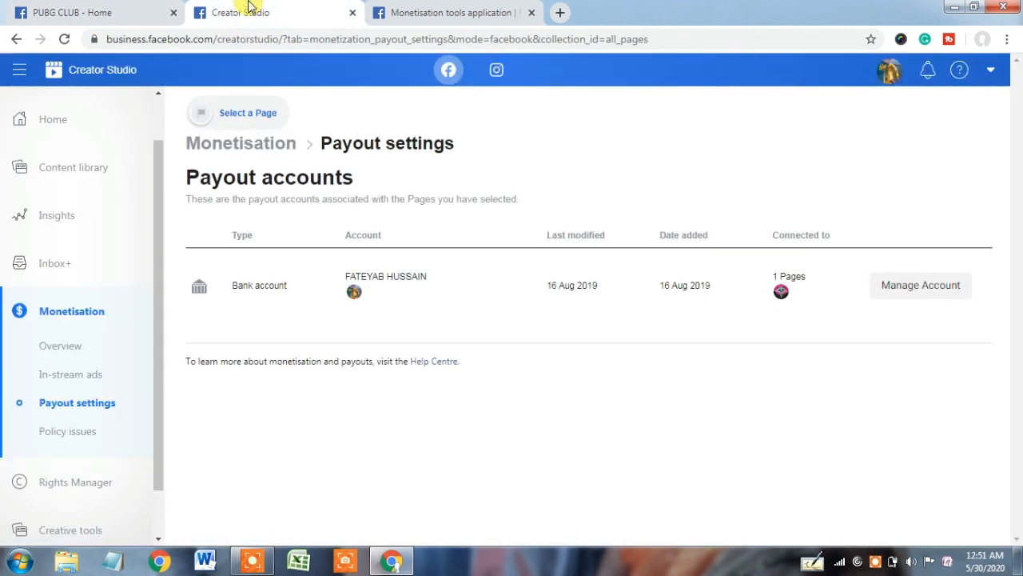
click(131, 5)
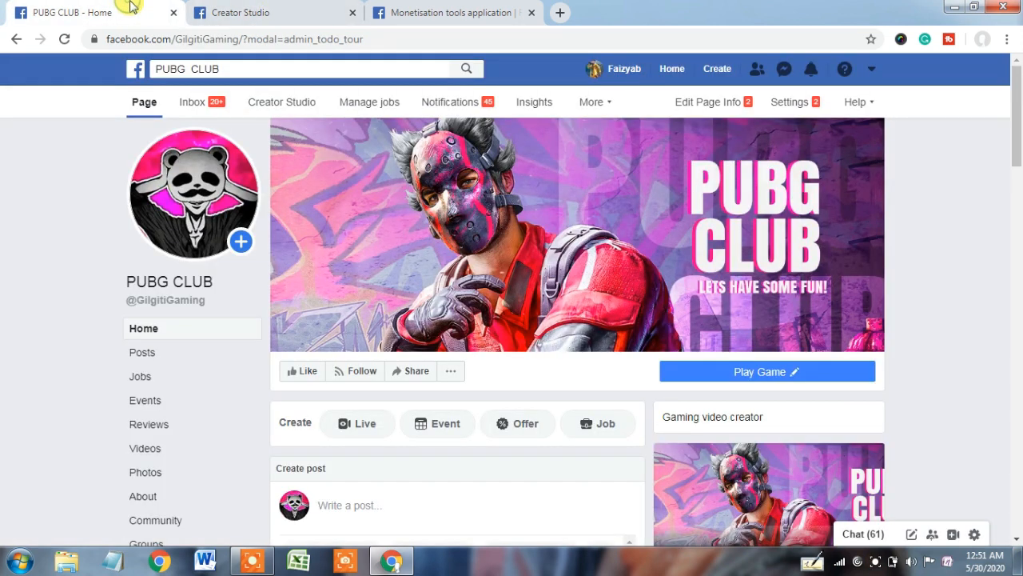
click(237, 7)
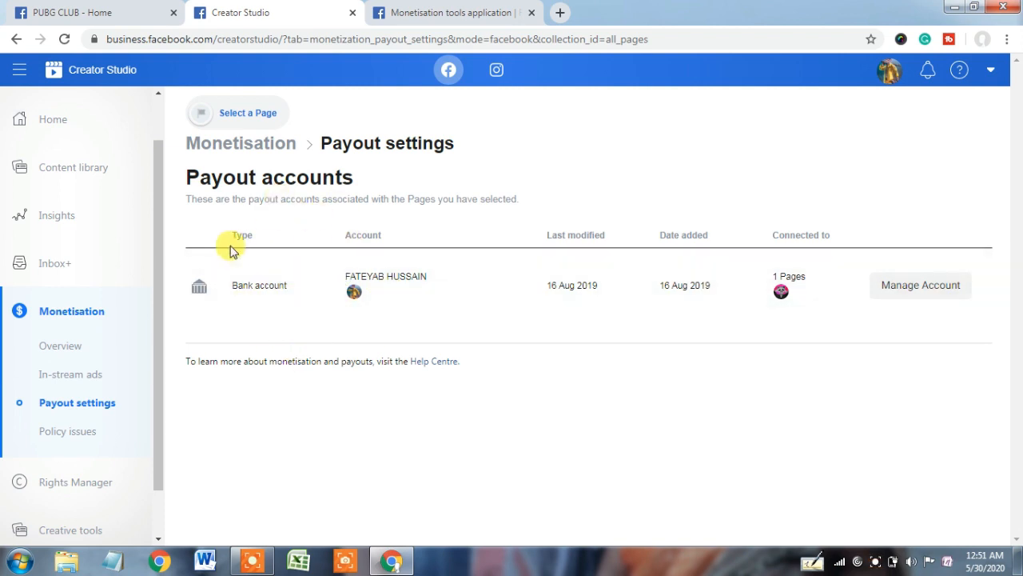
Open the monetisation policy issues and read the statement about Partner Monetisation Policies and applying for other tools.
click(80, 435)
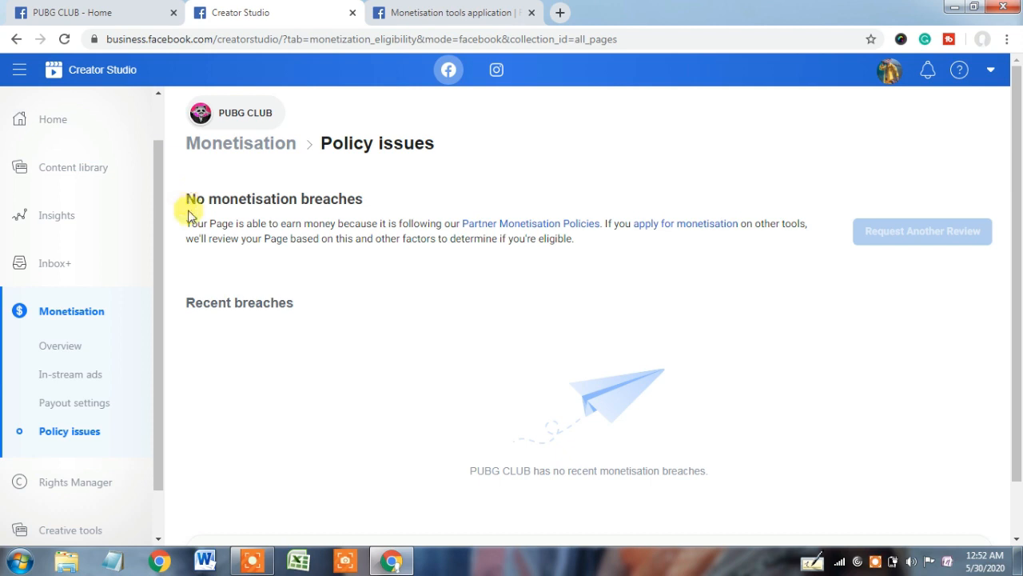
drag(189, 224, 601, 226)
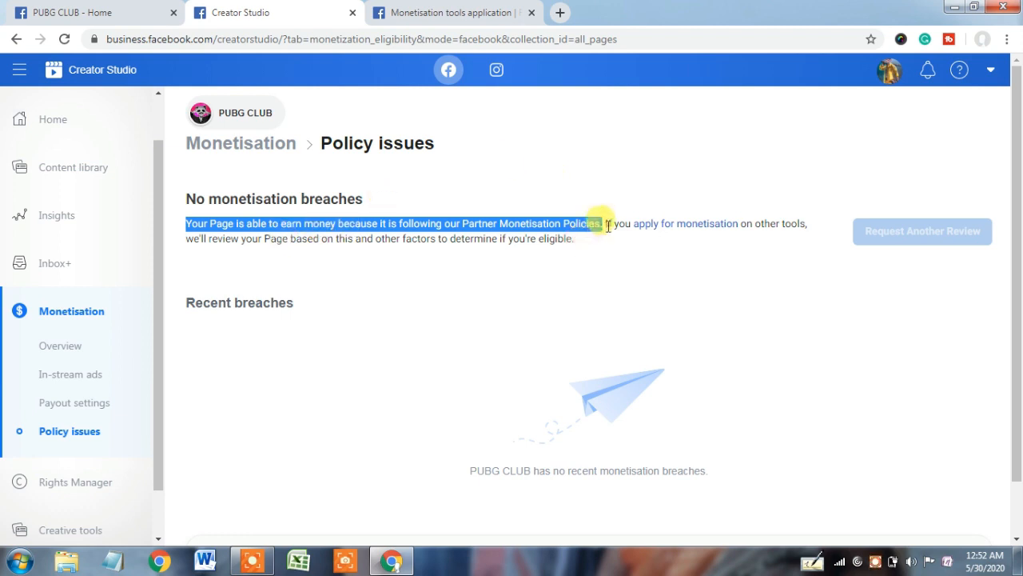
drag(606, 225, 834, 228)
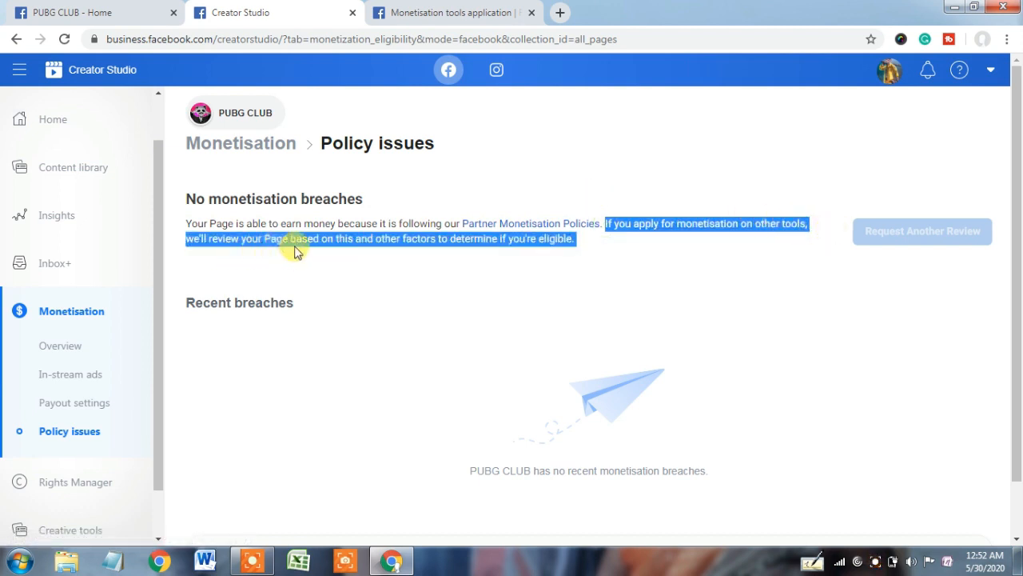
click(361, 254)
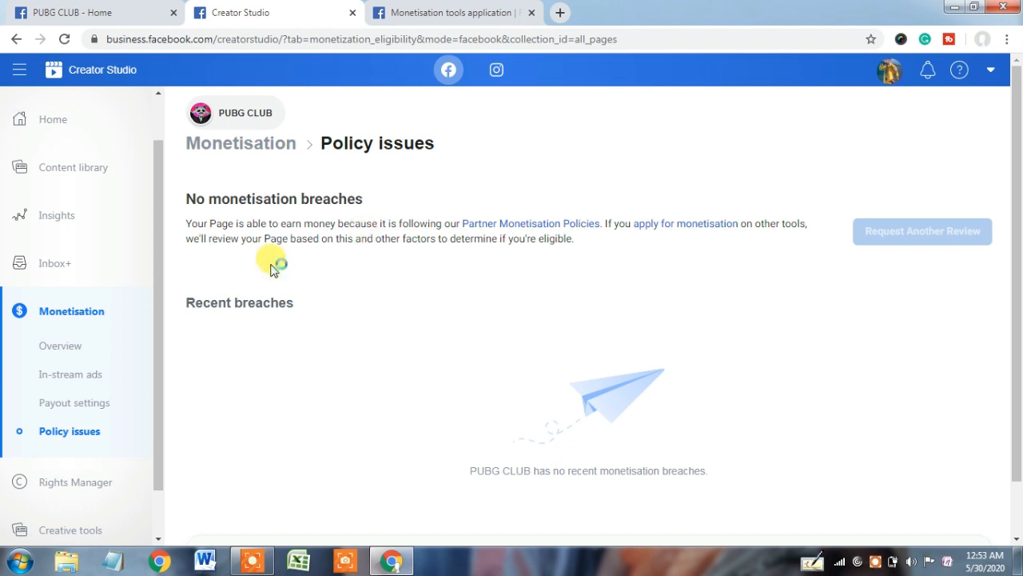
Open the Live dashboard under Creative tools and read the notice about the Level Up programme's minimum requirements.
scroll(158, 310, down, 1)
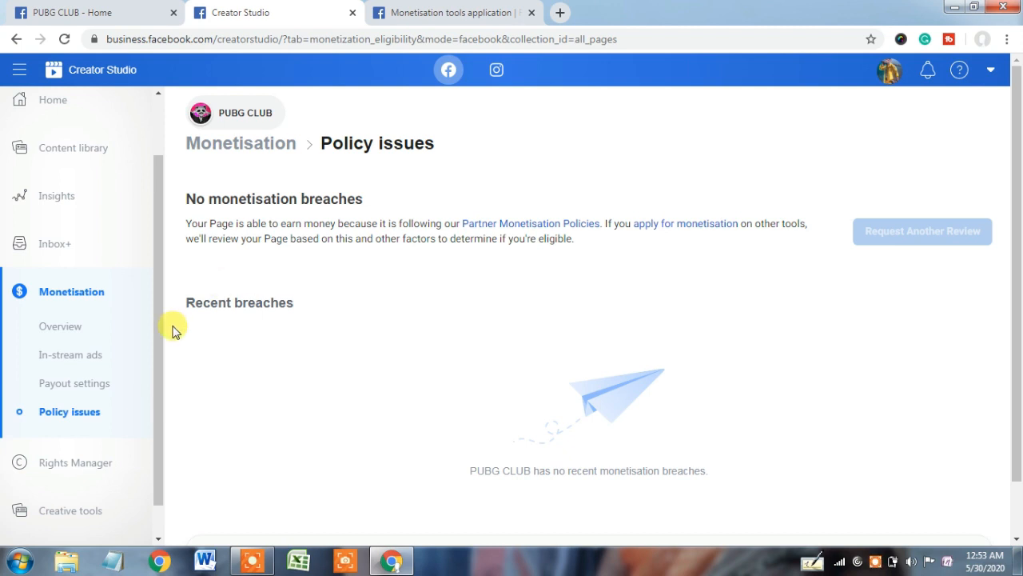
drag(160, 347, 153, 399)
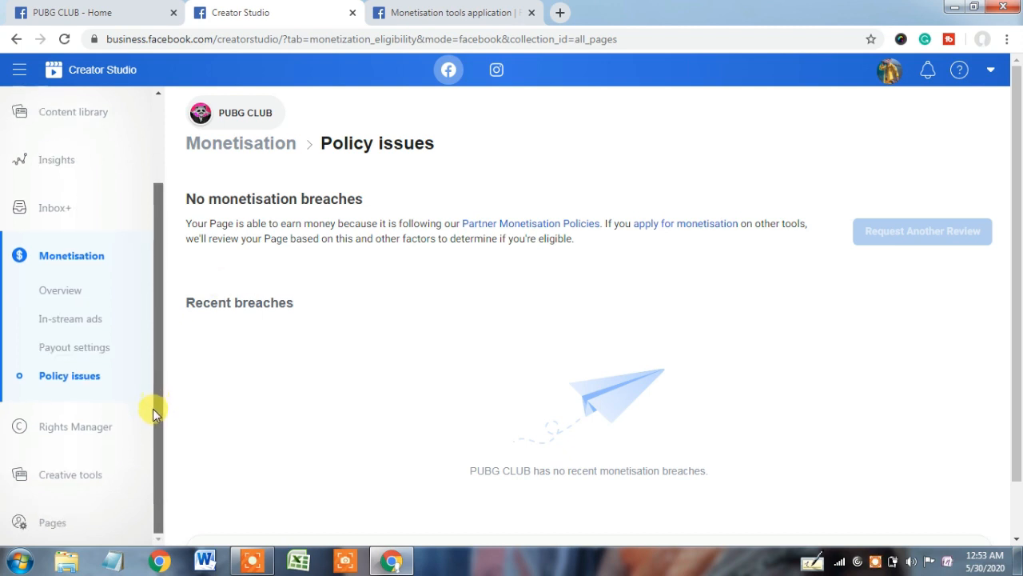
click(83, 483)
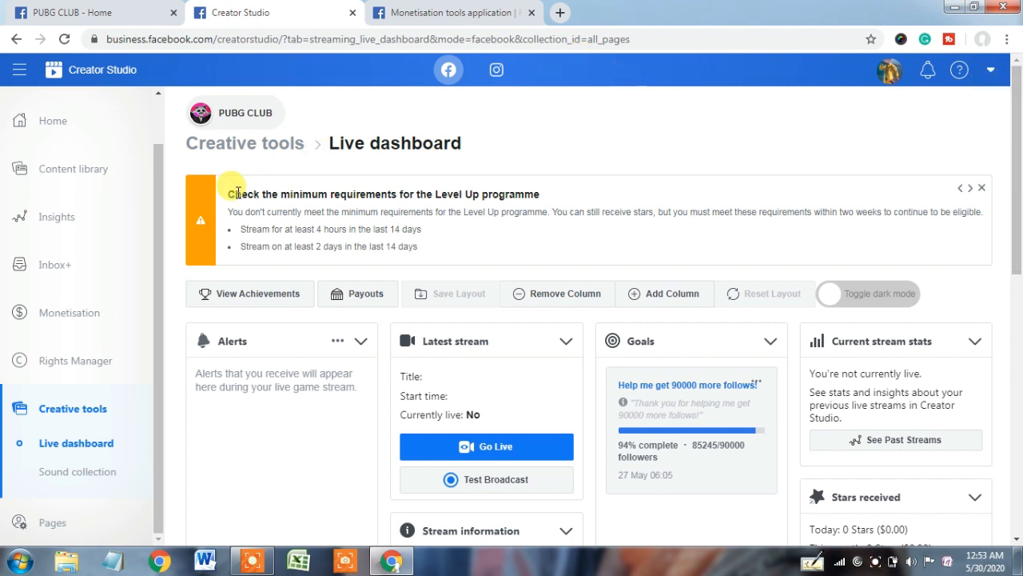
drag(227, 194, 554, 199)
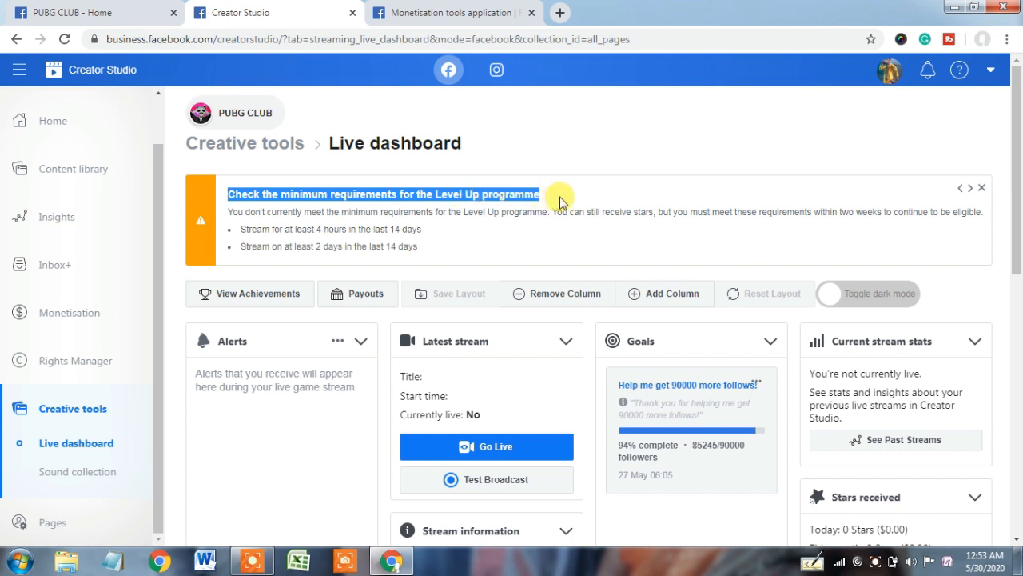
click(527, 152)
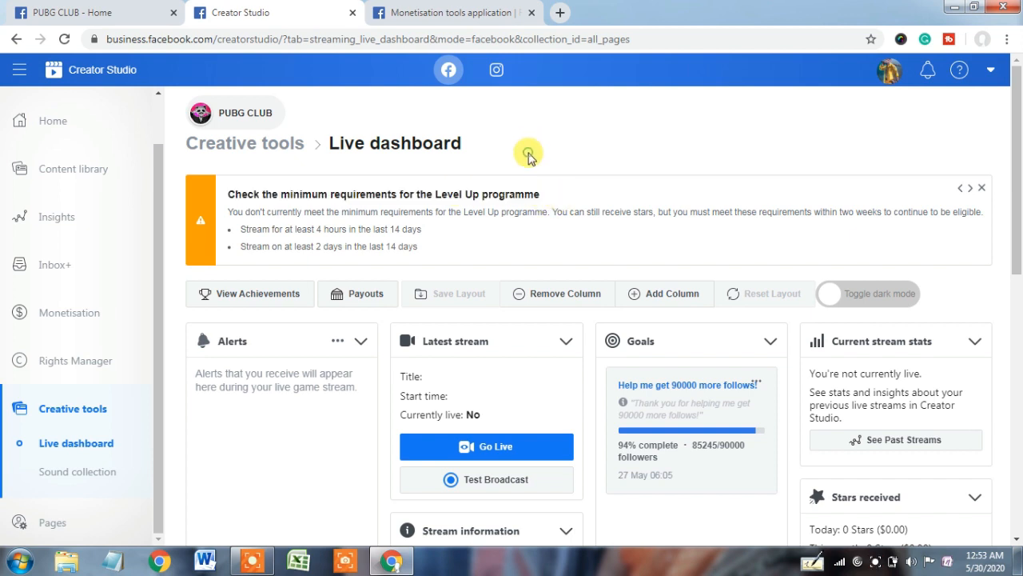
drag(436, 195, 583, 200)
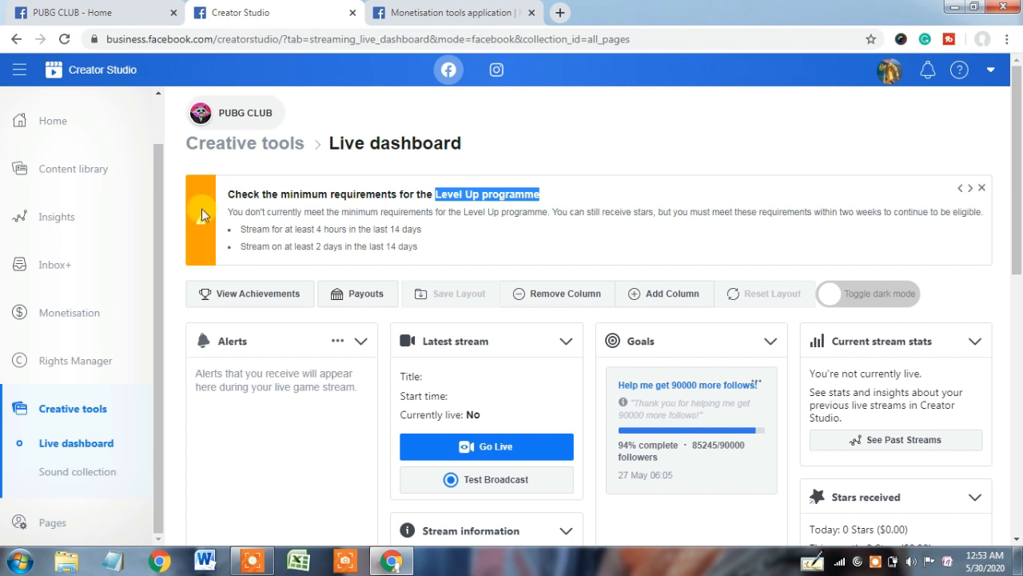
drag(227, 212, 547, 212)
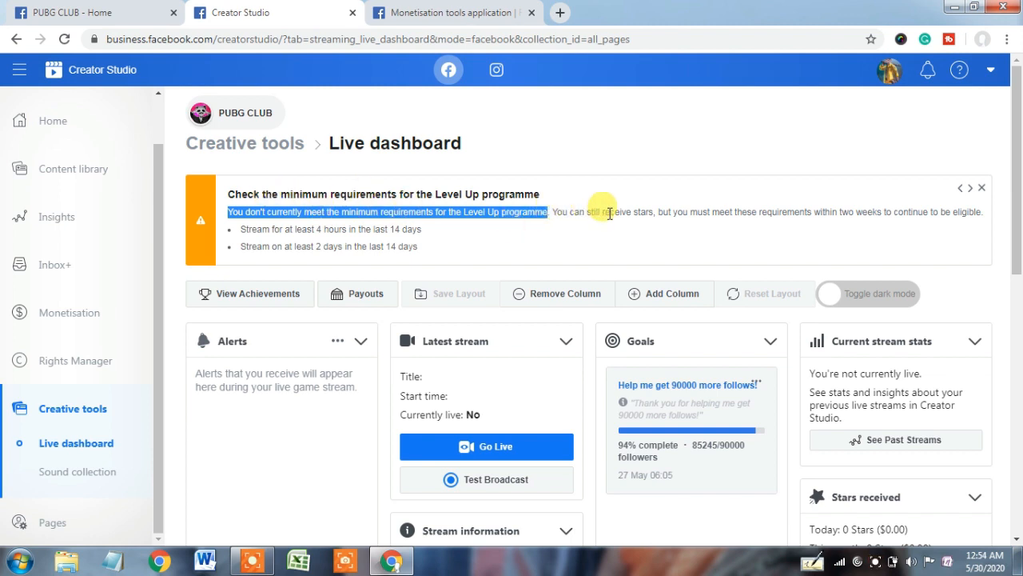
drag(651, 213, 557, 212)
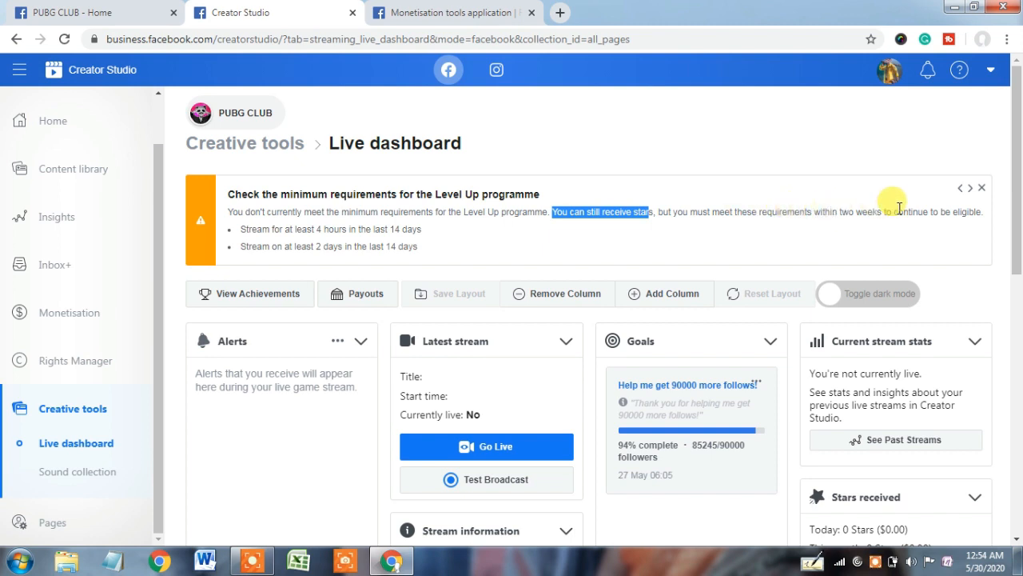
Read the Level Up programme's minimum streaming requirements in the Live dashboard notice, covering the hours, days and 14-day period.
drag(985, 213, 746, 214)
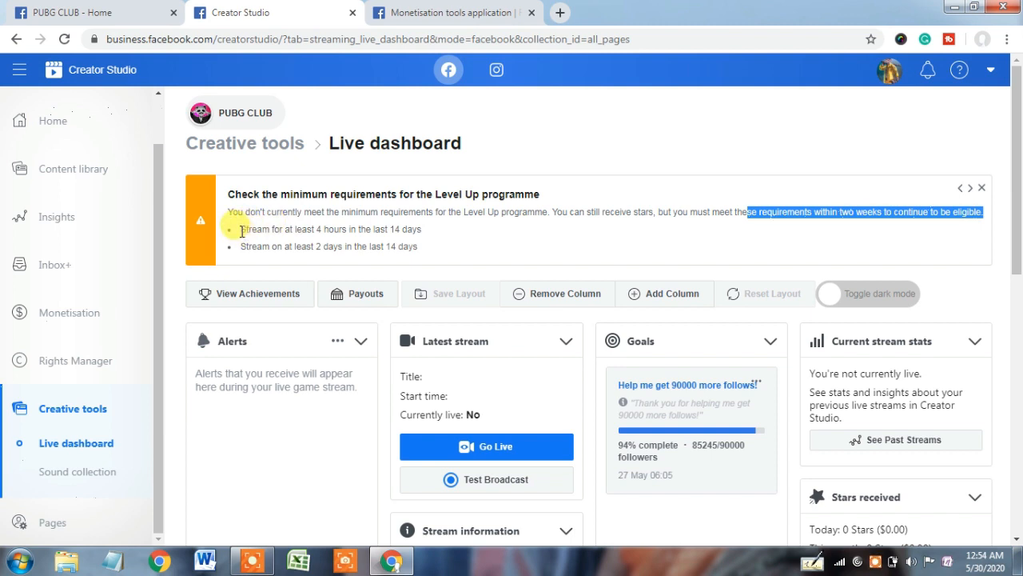
click(242, 231)
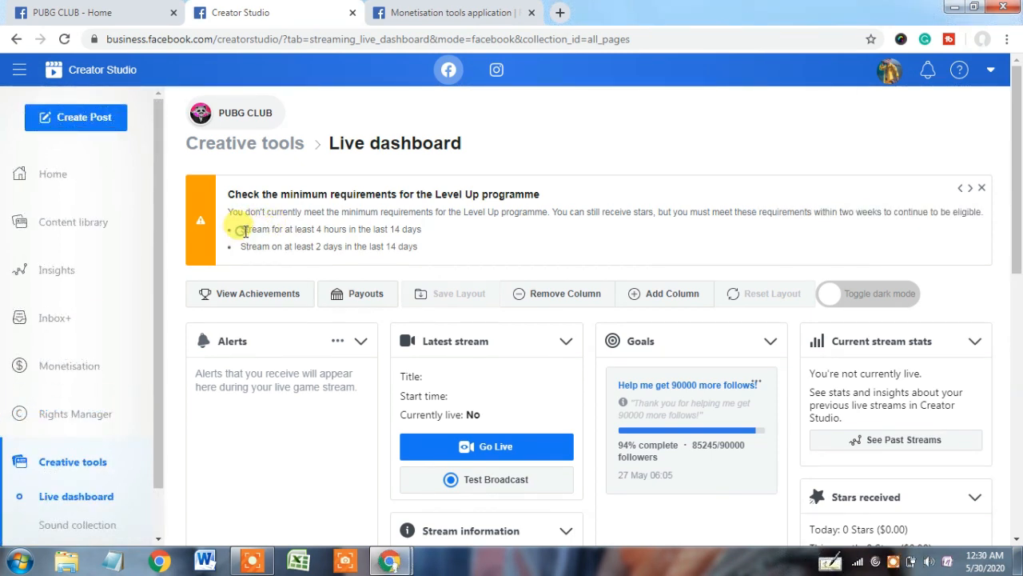
drag(241, 230, 452, 233)
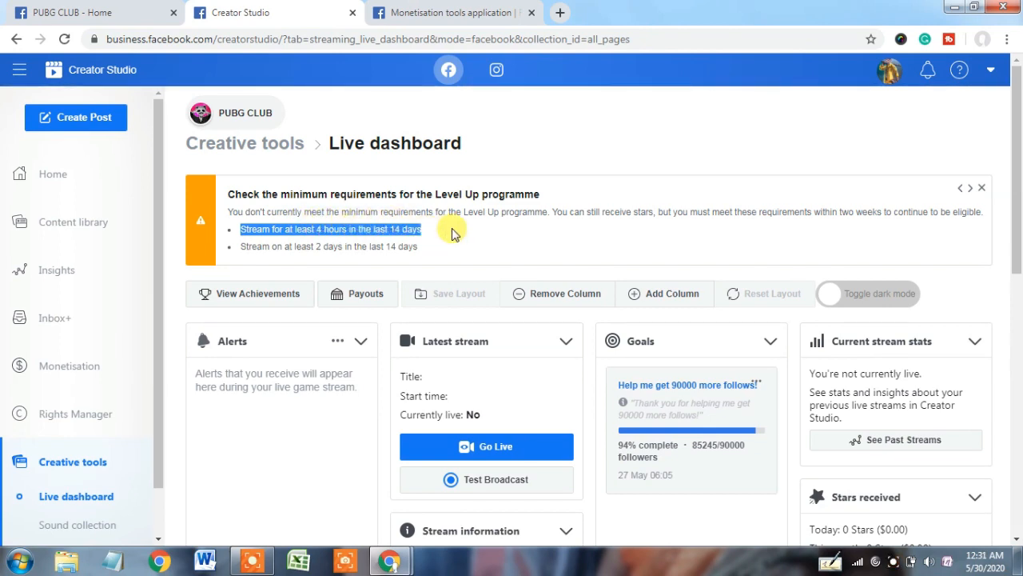
drag(436, 194, 566, 198)
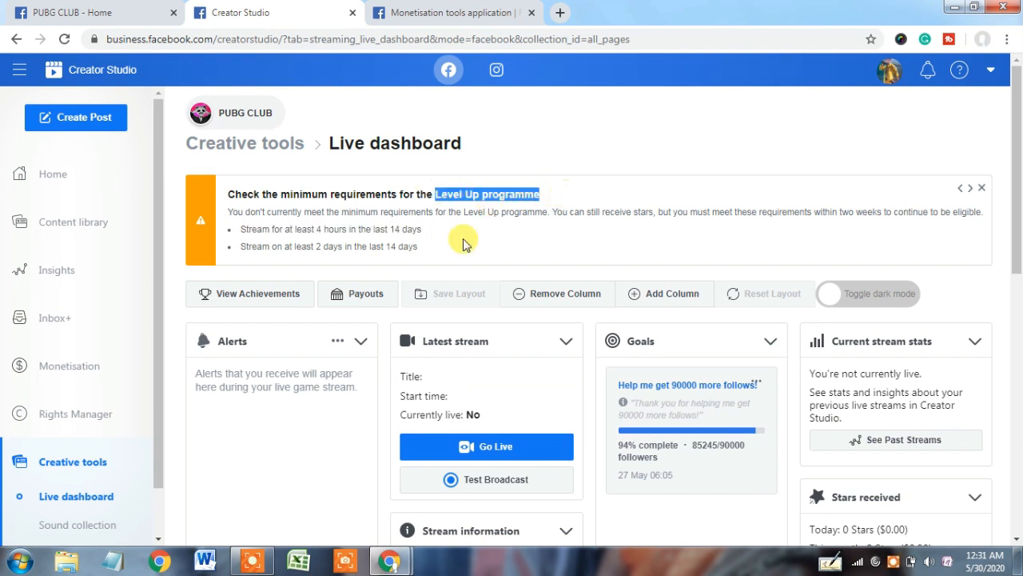
drag(390, 229, 421, 229)
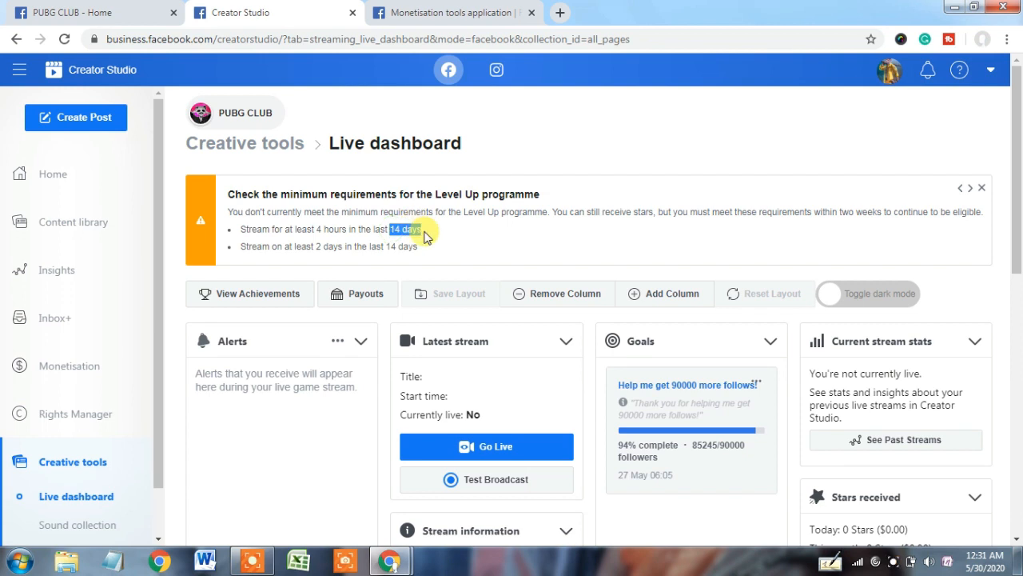
drag(317, 230, 417, 248)
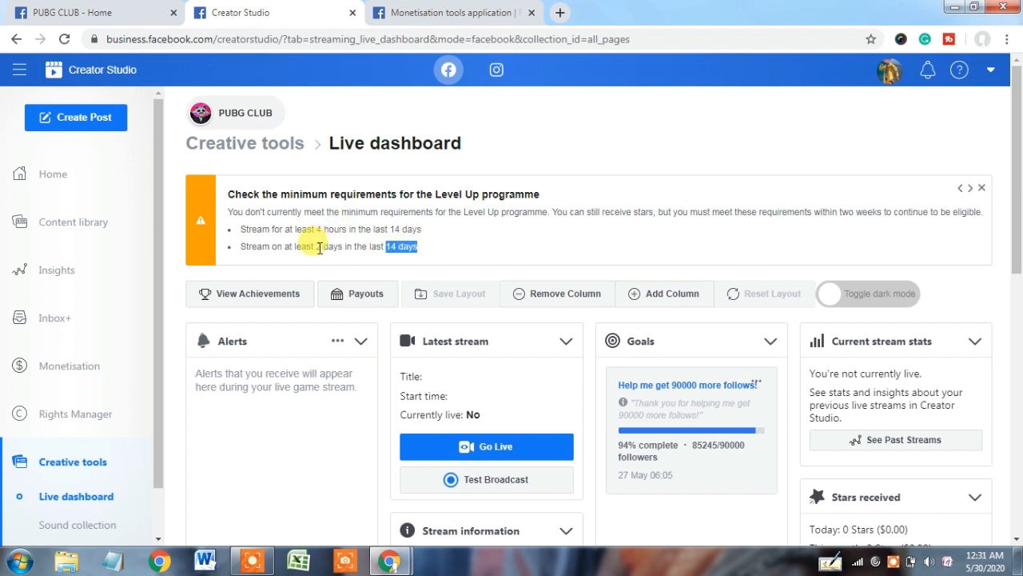
drag(317, 245, 344, 246)
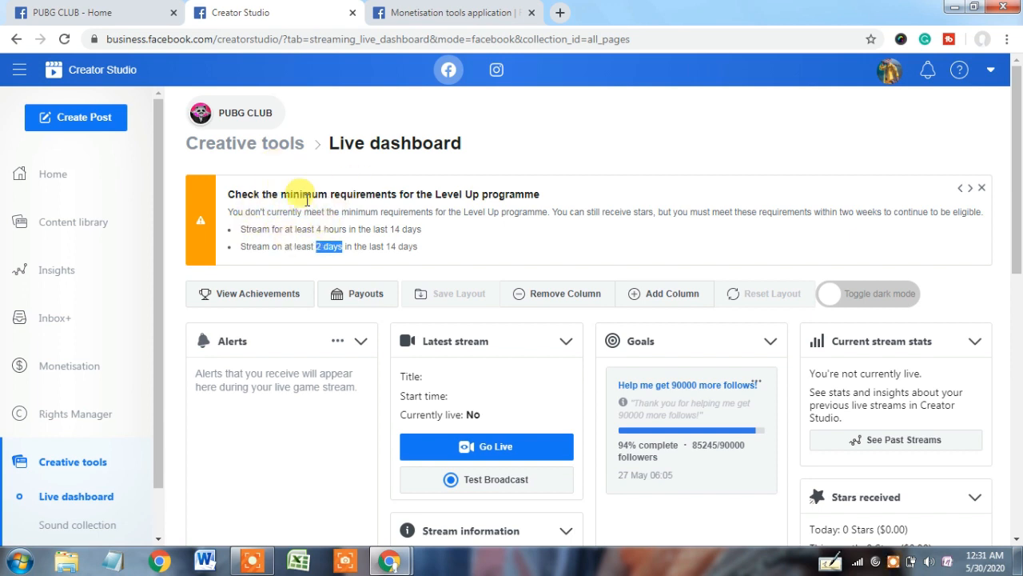
Check the PUBG CLUB Page's eligibility status on the Monetisation tools application page.
click(411, 12)
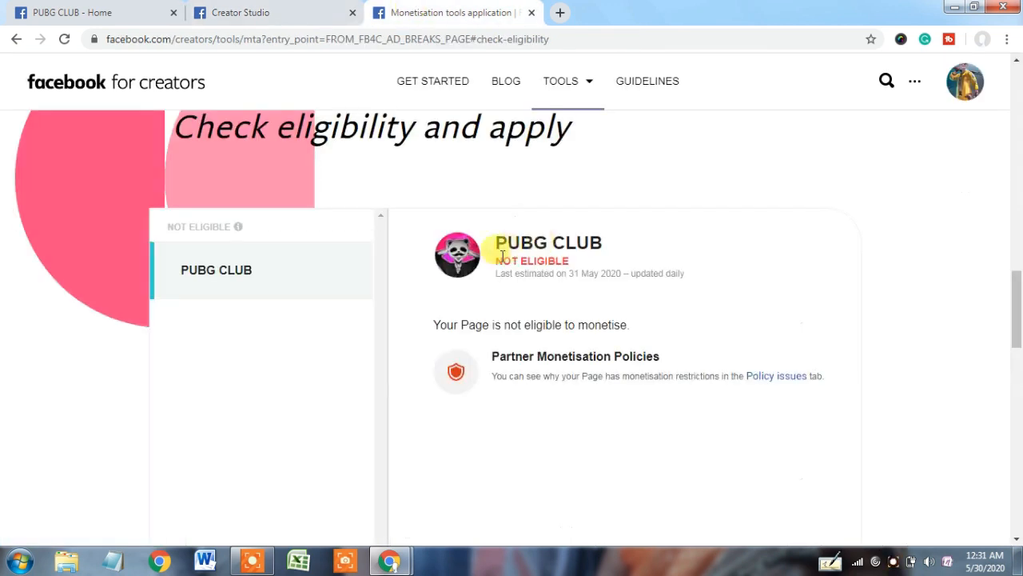
drag(496, 262, 577, 266)
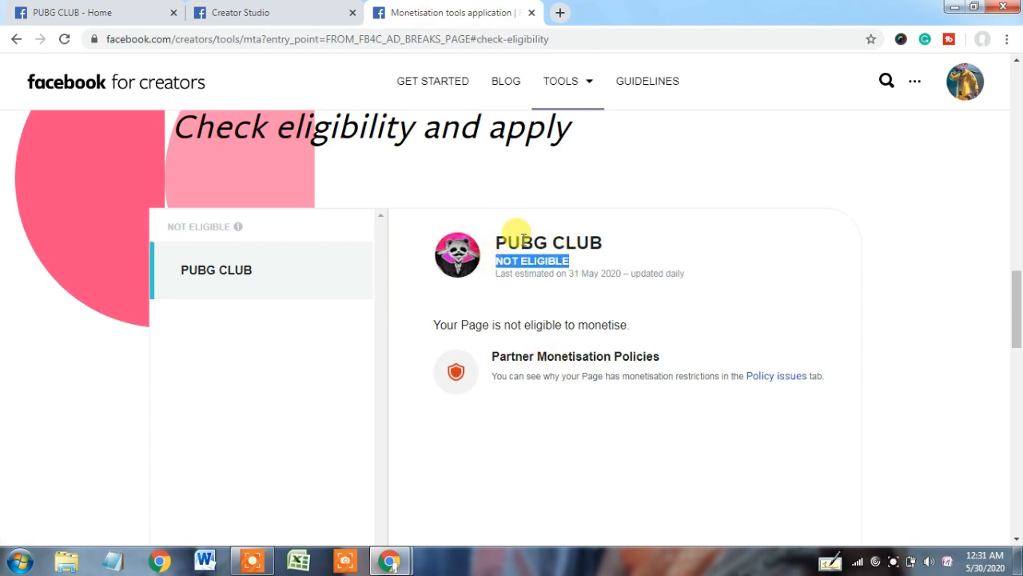
click(495, 270)
drag(504, 261, 573, 265)
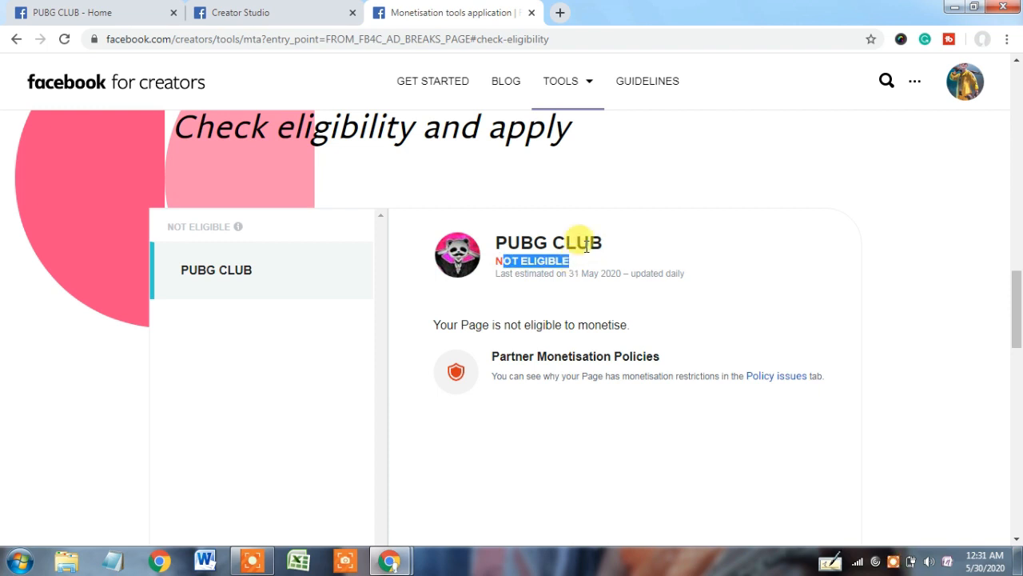
Go back to Creator Studio's Live dashboard and reread the Level Up notice, including the minimum number of streaming days.
click(287, 7)
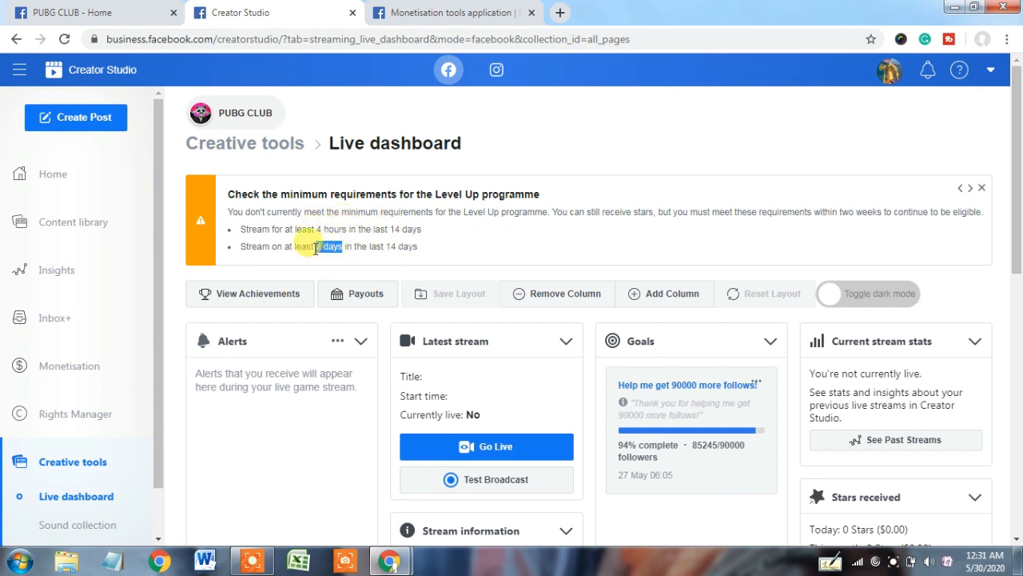
drag(318, 249, 344, 250)
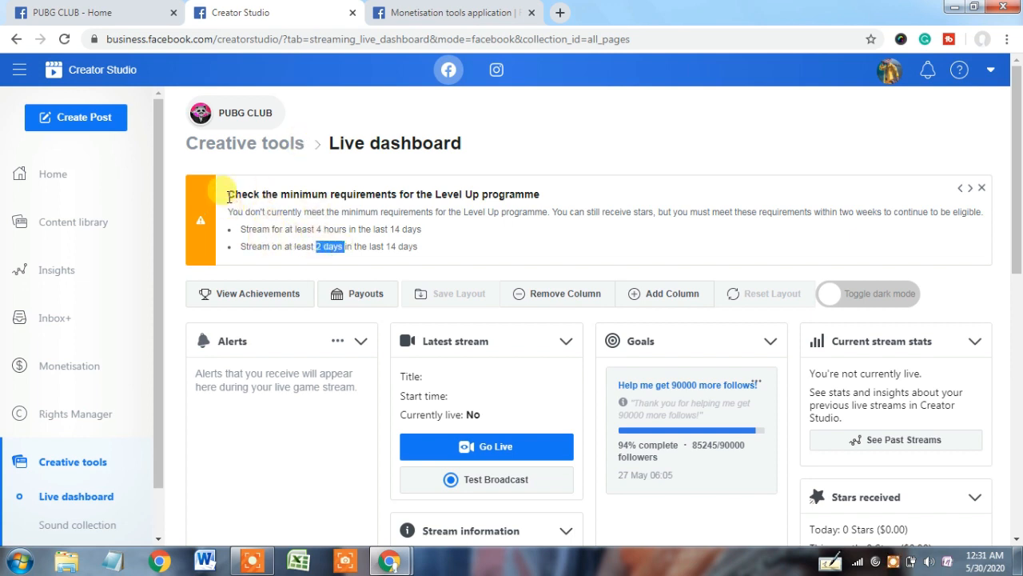
drag(228, 195, 295, 230)
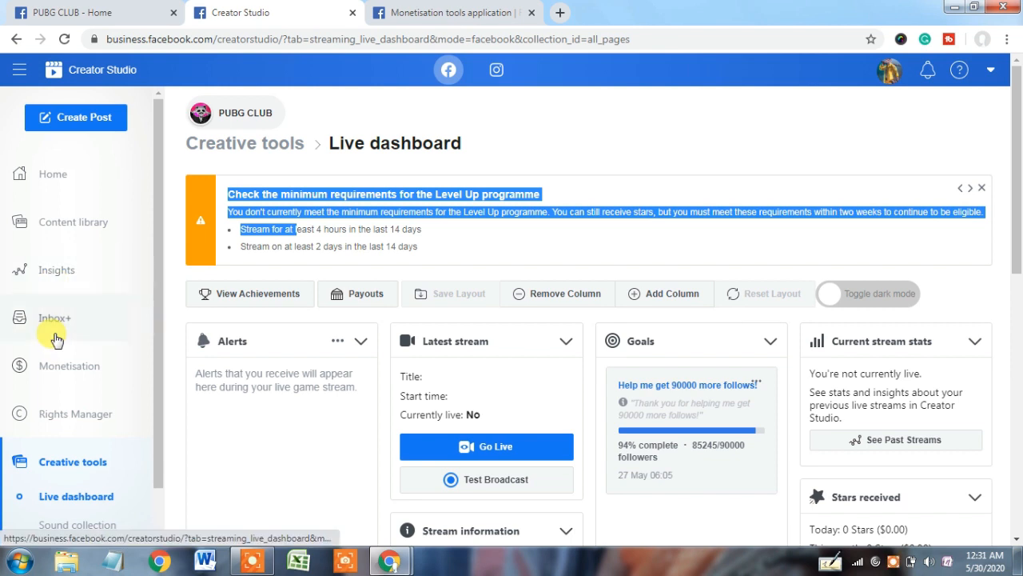
Open the Monetisation overview in Creator Studio and compare its status with PUBG CLUB's status on the eligibility page.
click(62, 373)
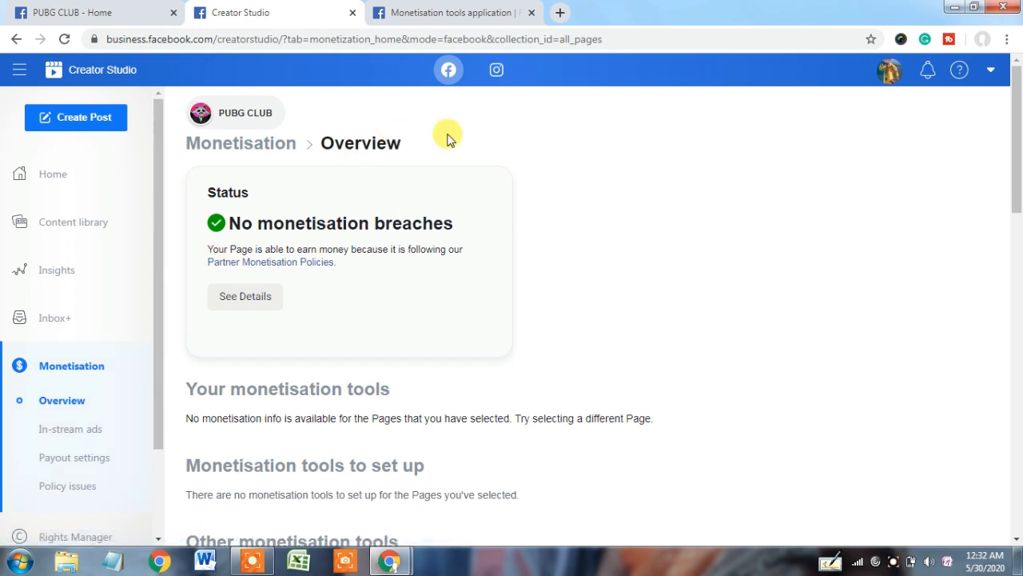
click(432, 12)
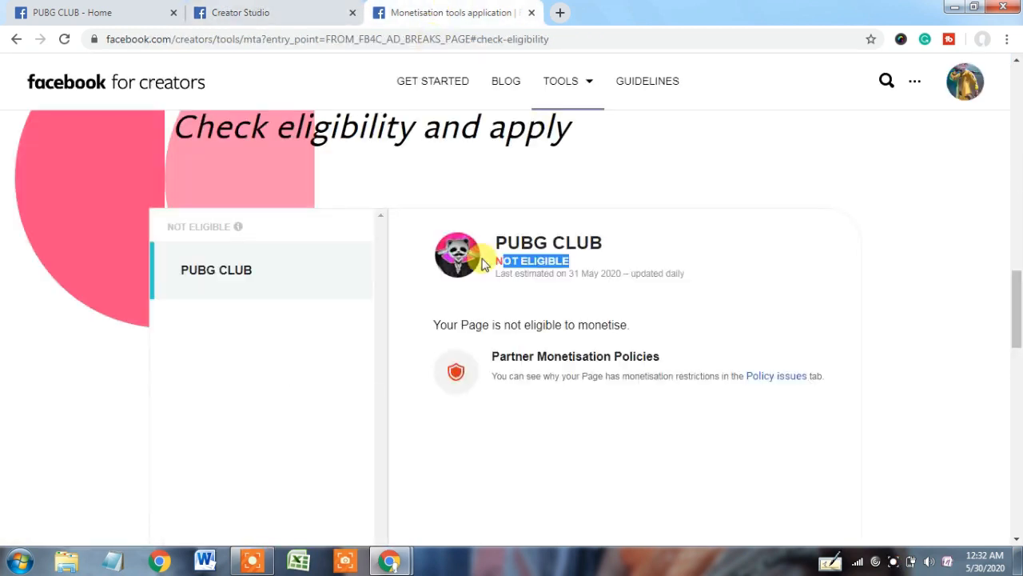
click(591, 214)
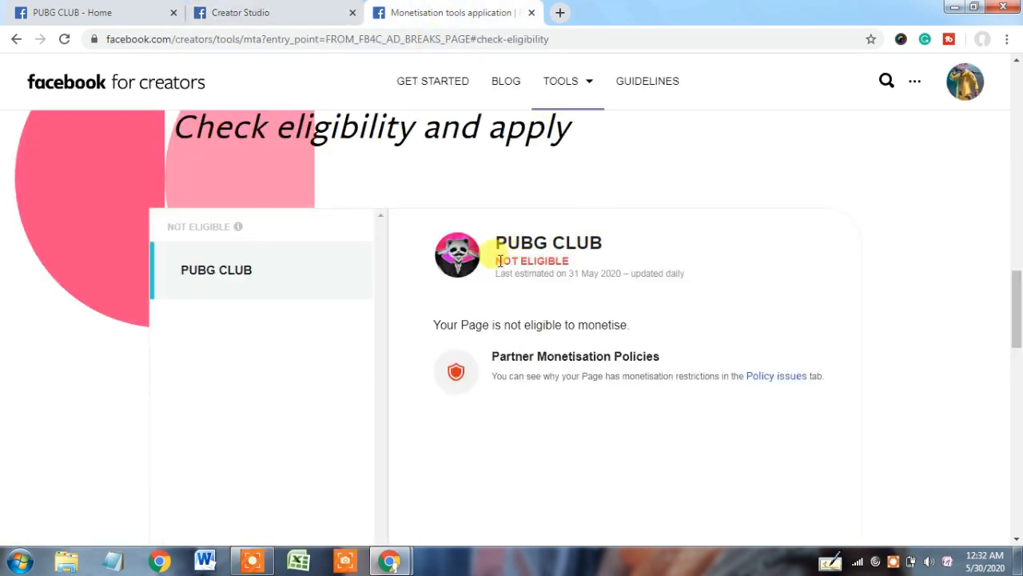
drag(499, 261, 574, 268)
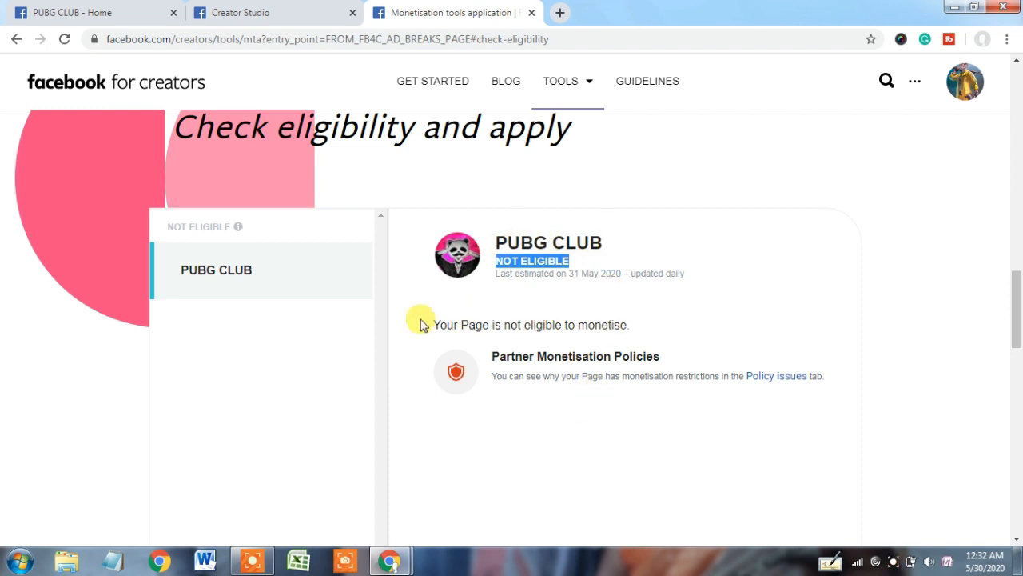
Open the PUBG CLUB Page's transparency details and review the name change and creation entries in its Page history.
click(128, 7)
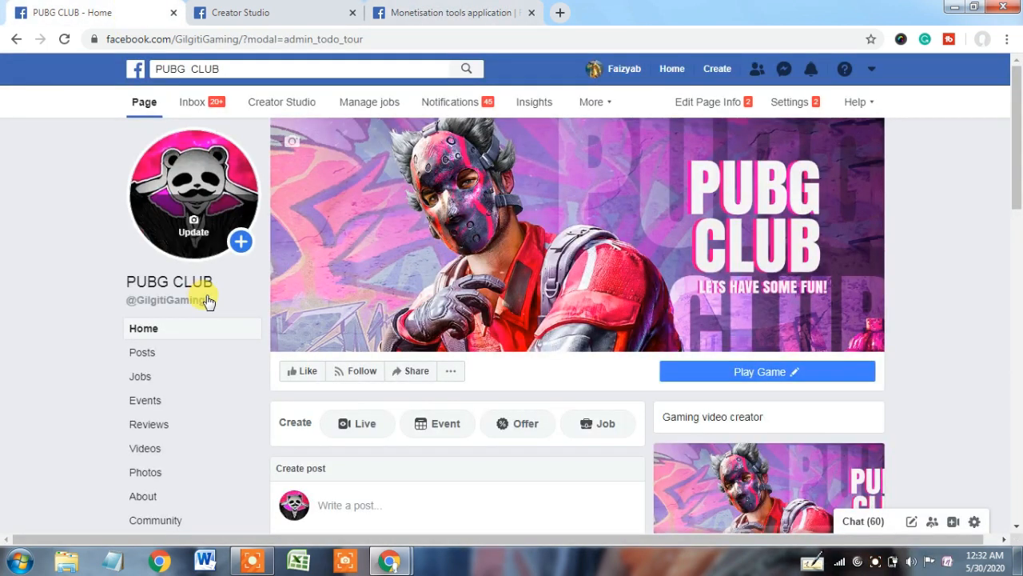
drag(1020, 105, 1020, 423)
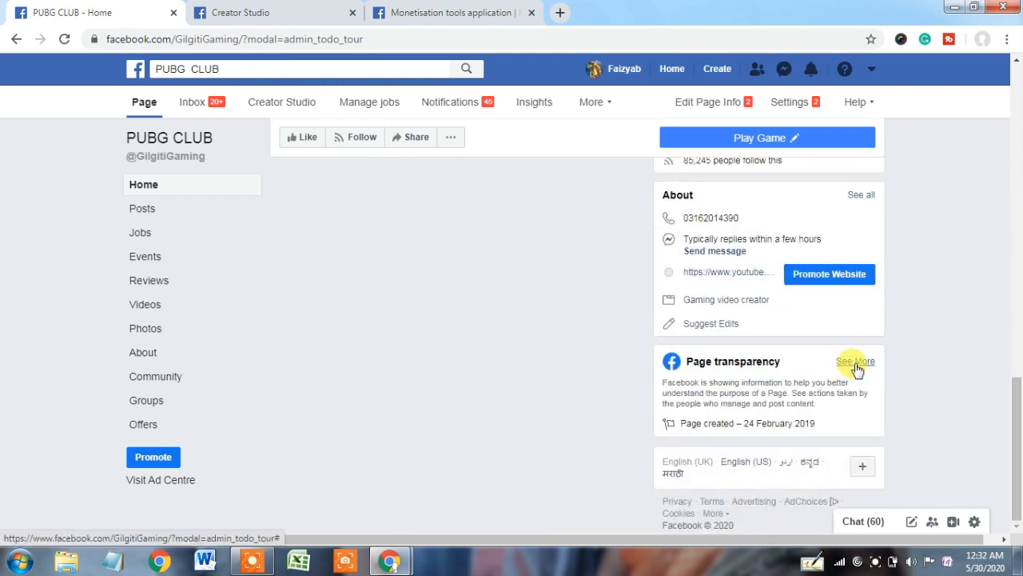
click(856, 365)
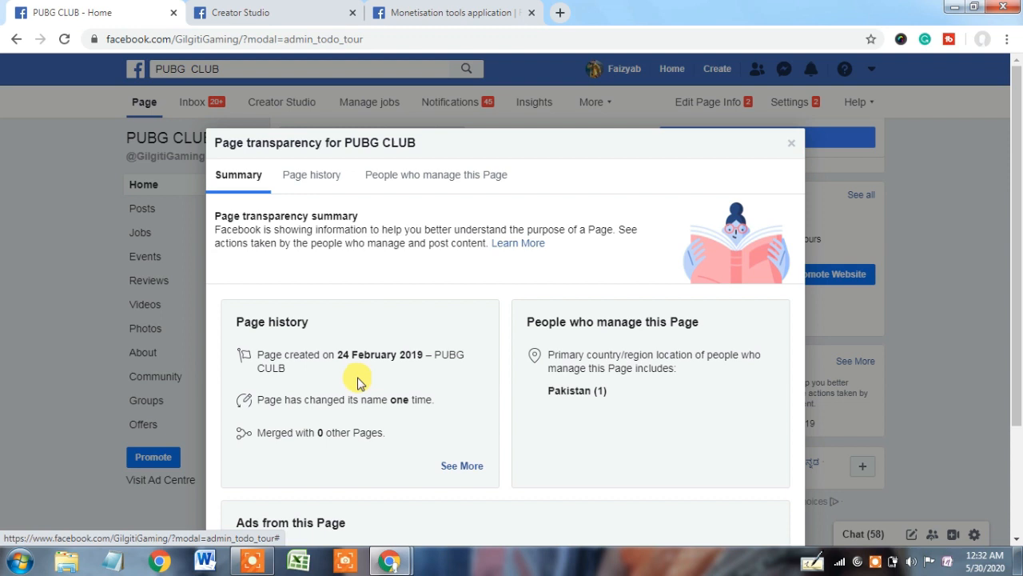
click(324, 182)
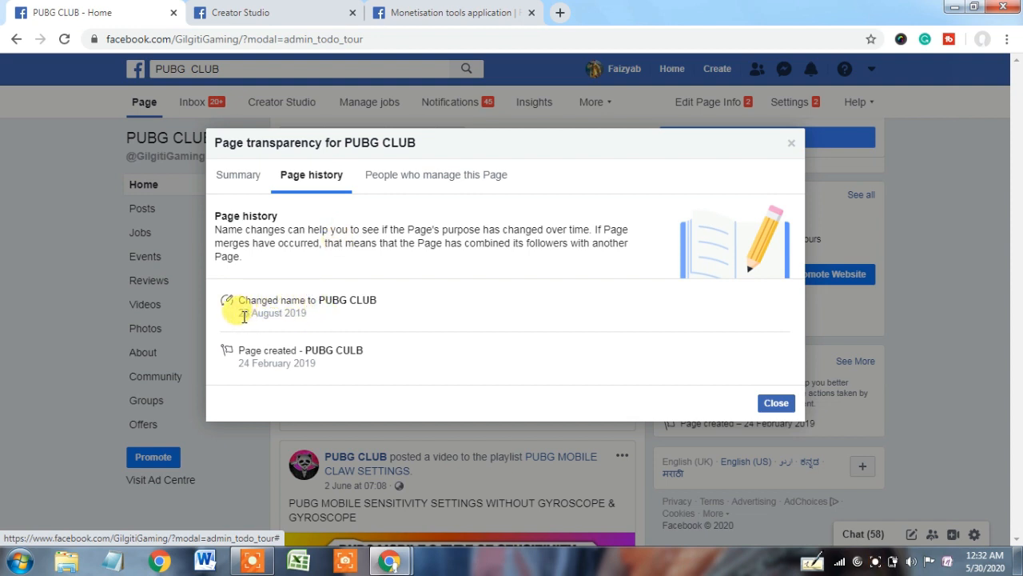
drag(243, 315, 380, 302)
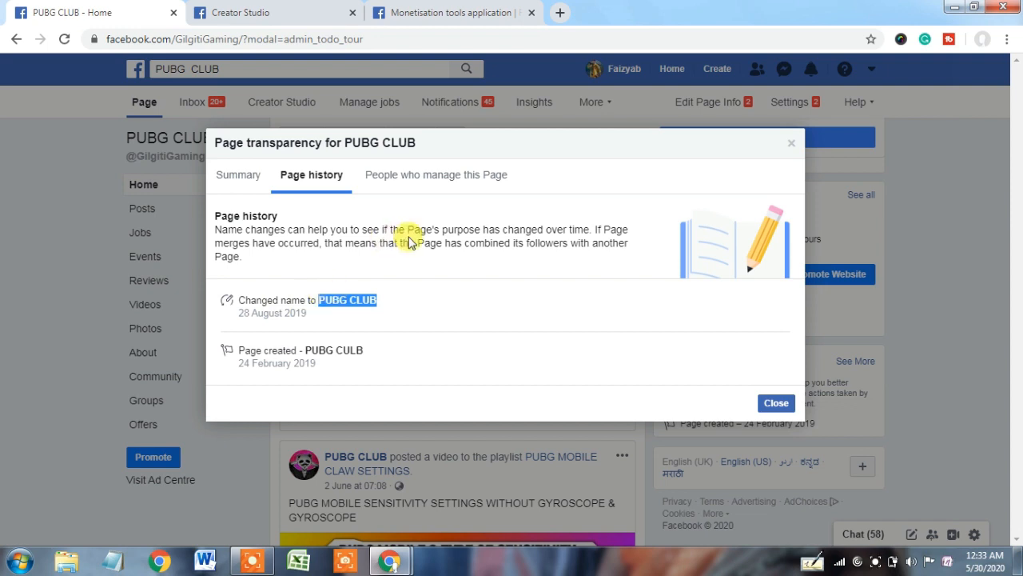
View the primary country location of the people who manage the PUBG CLUB Page.
click(409, 184)
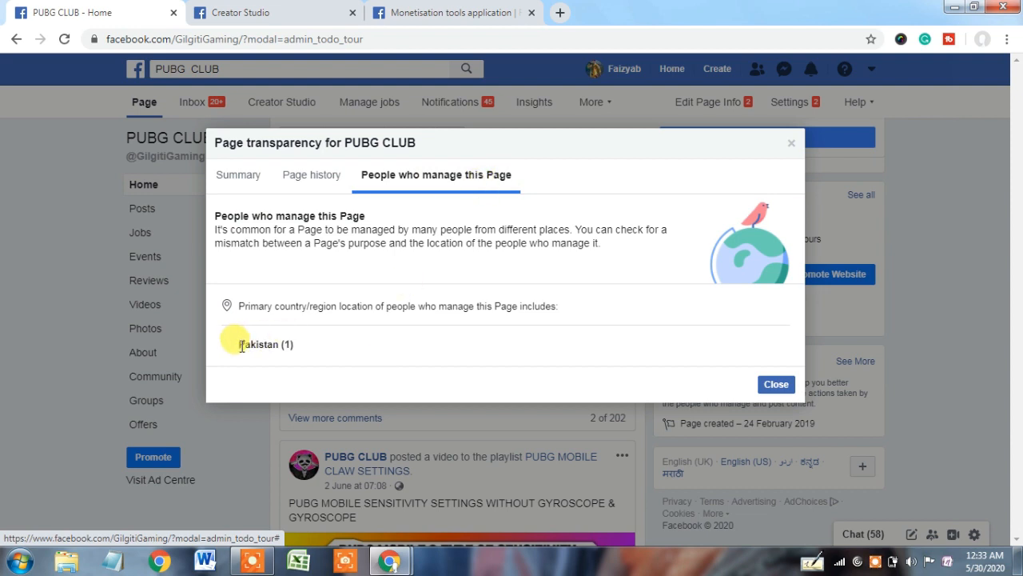
drag(240, 346, 297, 347)
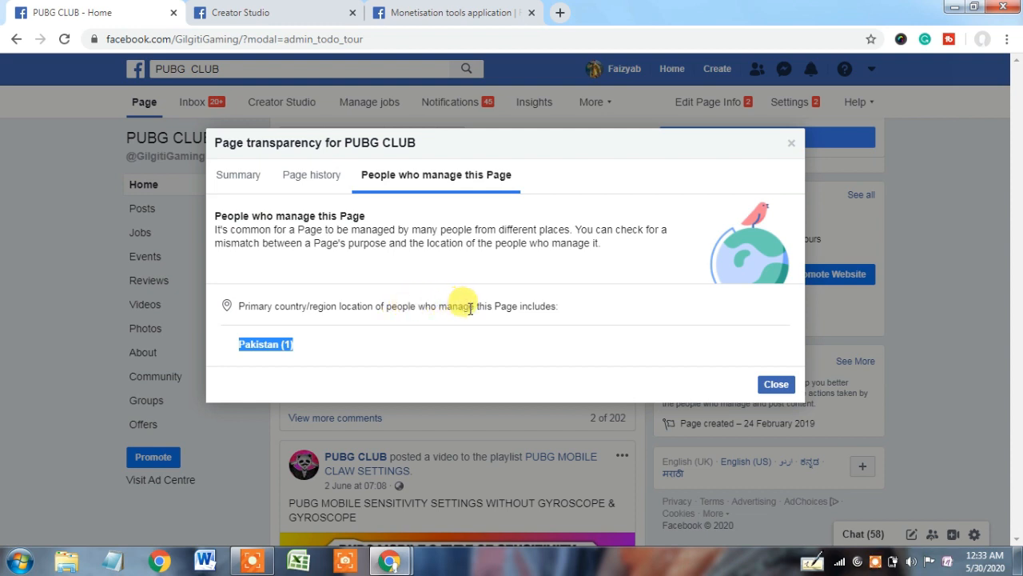
click(245, 344)
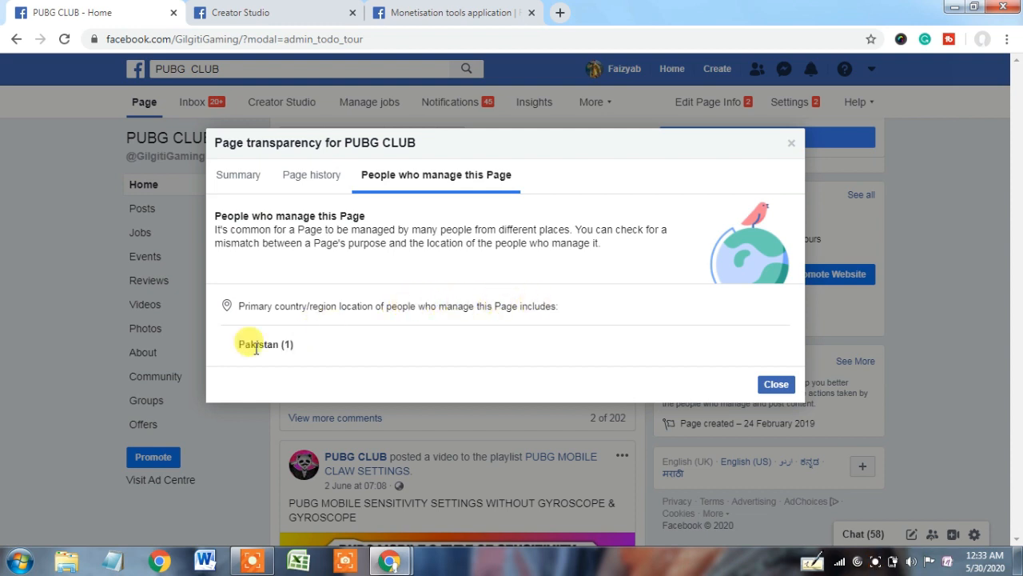
drag(240, 347, 308, 351)
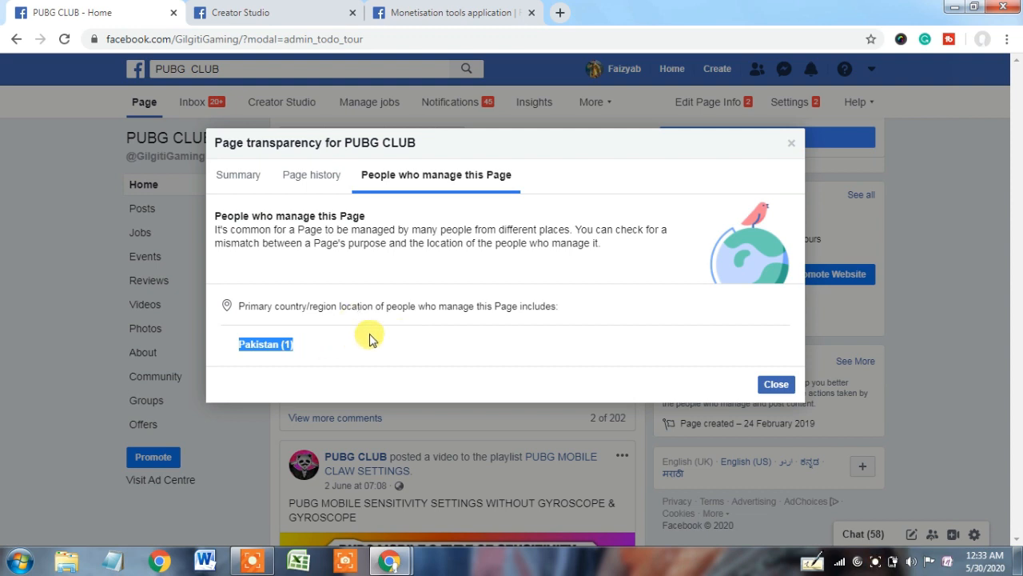
Compare the Creator Studio monetisation status with the result on the Monetisation tools application page, going back and forth between them.
click(297, 9)
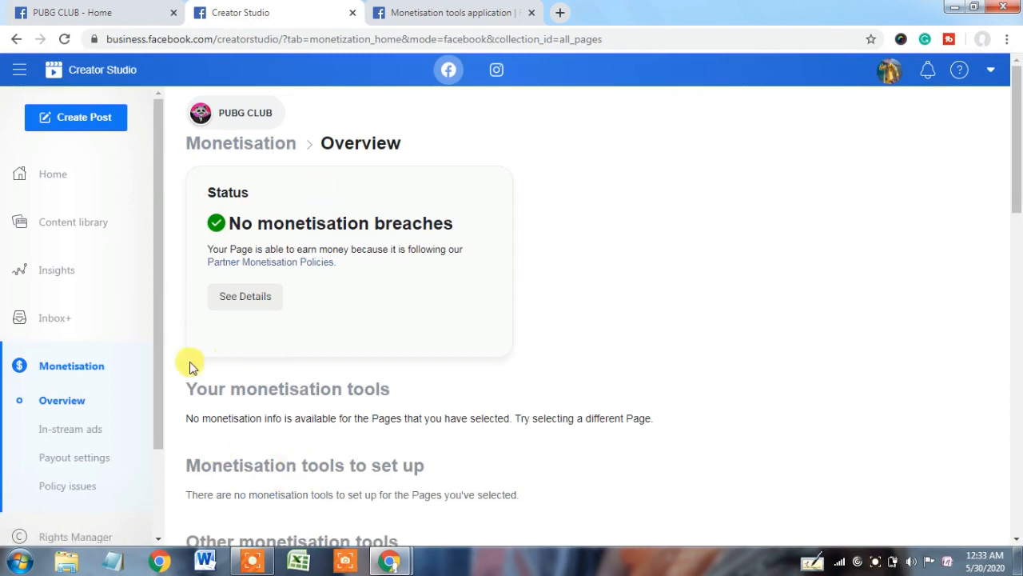
click(456, 11)
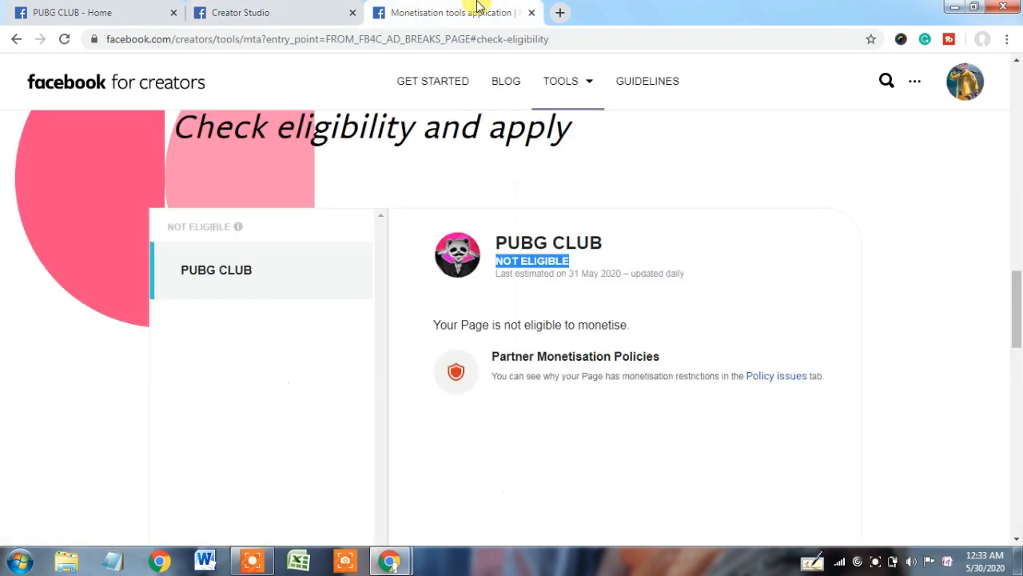
click(312, 8)
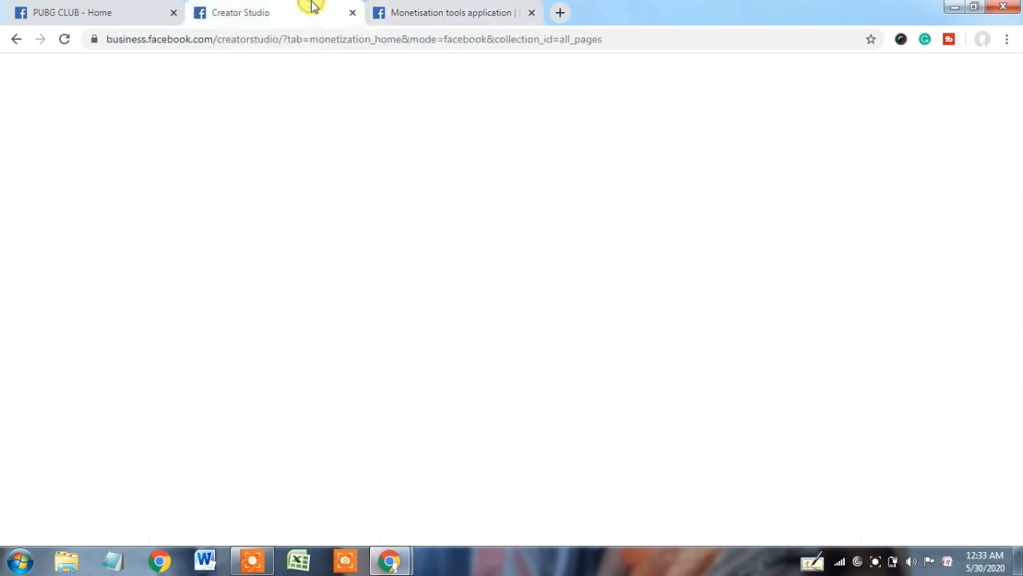
click(426, 8)
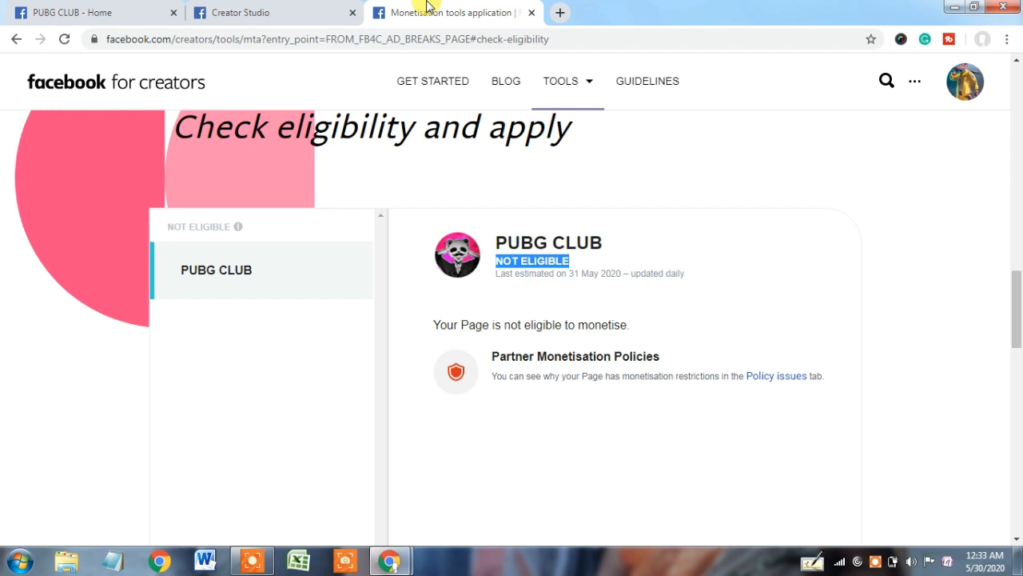
click(310, 8)
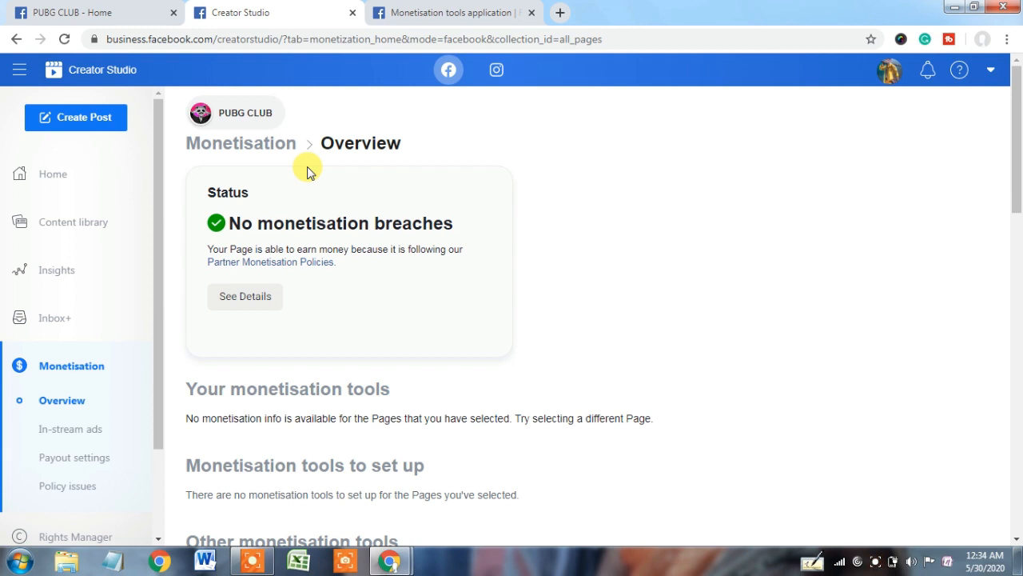
click(438, 9)
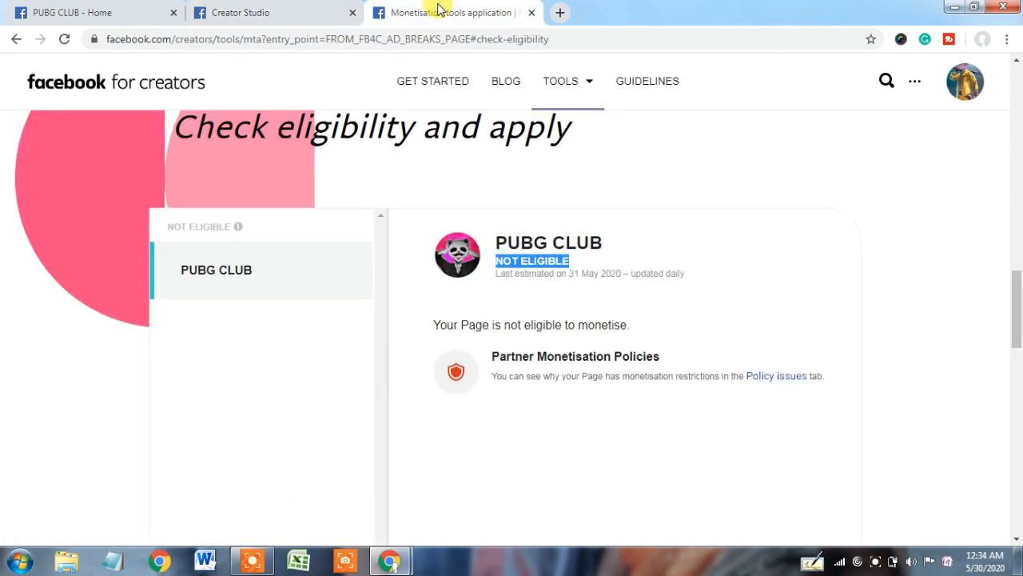
Read the eligibility result for PUBG CLUB and the Partner Monetisation Policies item listed beneath it.
click(546, 293)
drag(498, 260, 573, 263)
drag(488, 356, 658, 355)
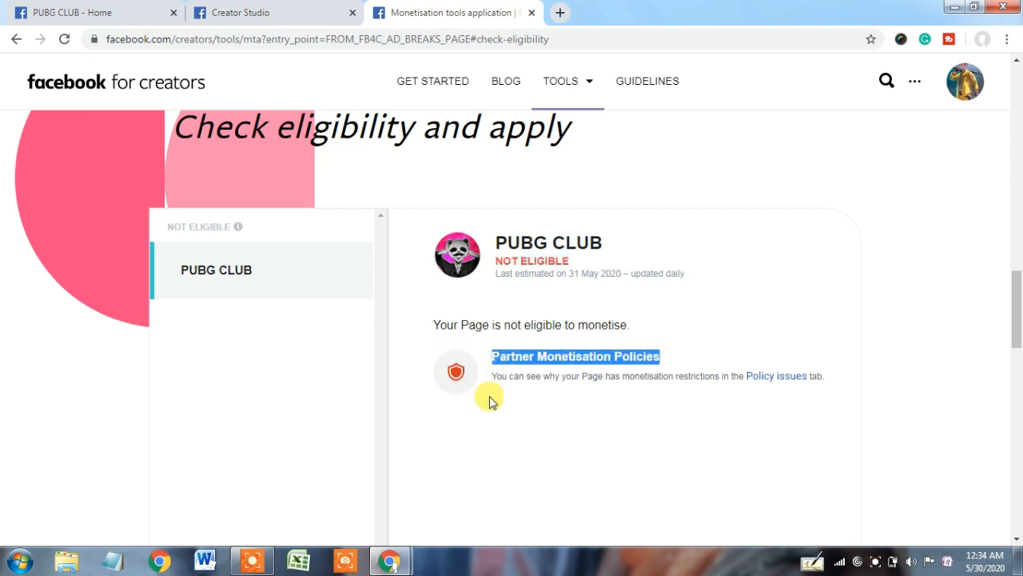
Return to the PUBG CLUB Page's transparency information about the people who manage it.
click(122, 7)
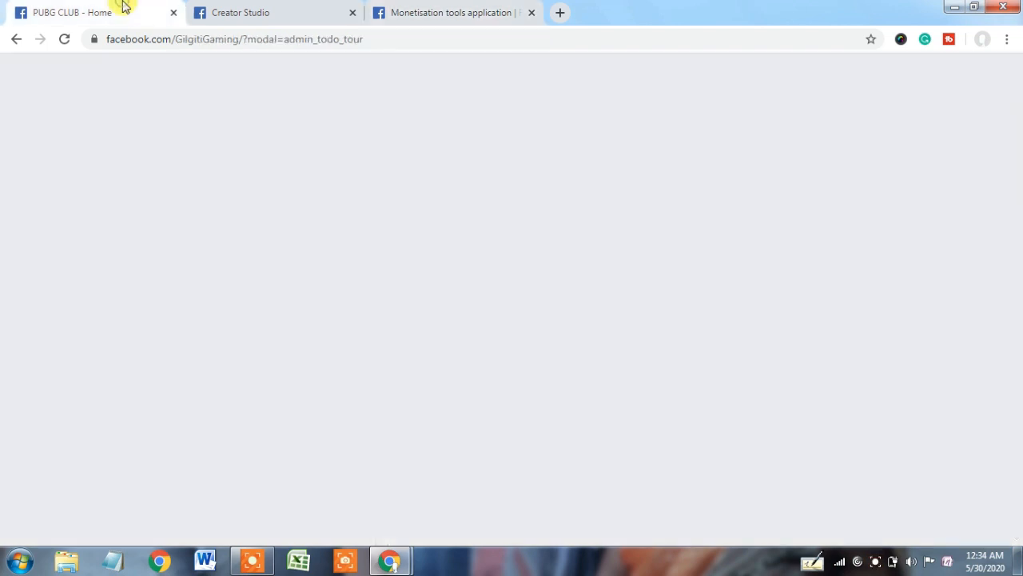
click(287, 270)
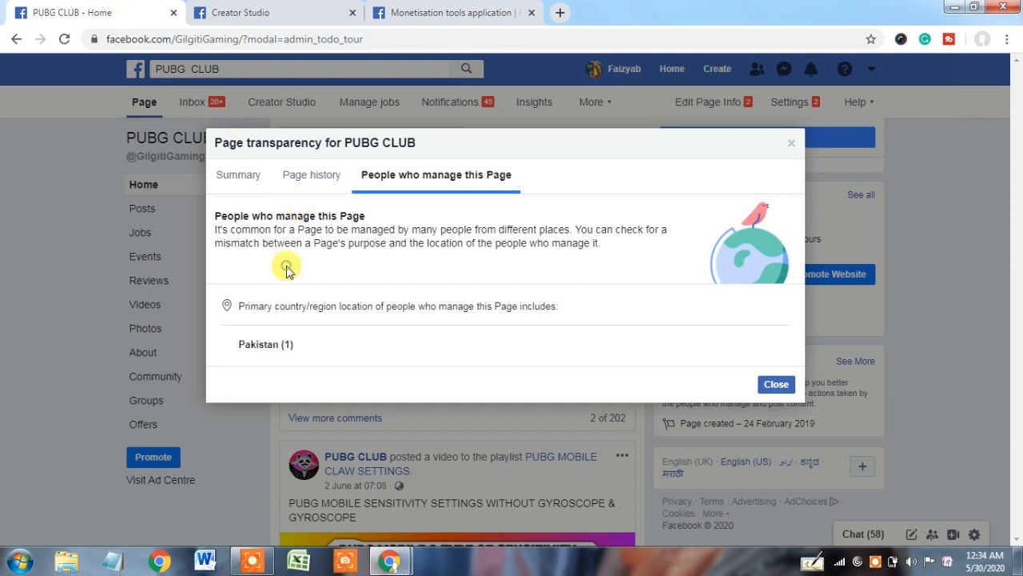
Compare the managers' country in the Page transparency information with PUBG CLUB's monetisation eligibility result, and close the transparency information.
drag(240, 346, 296, 343)
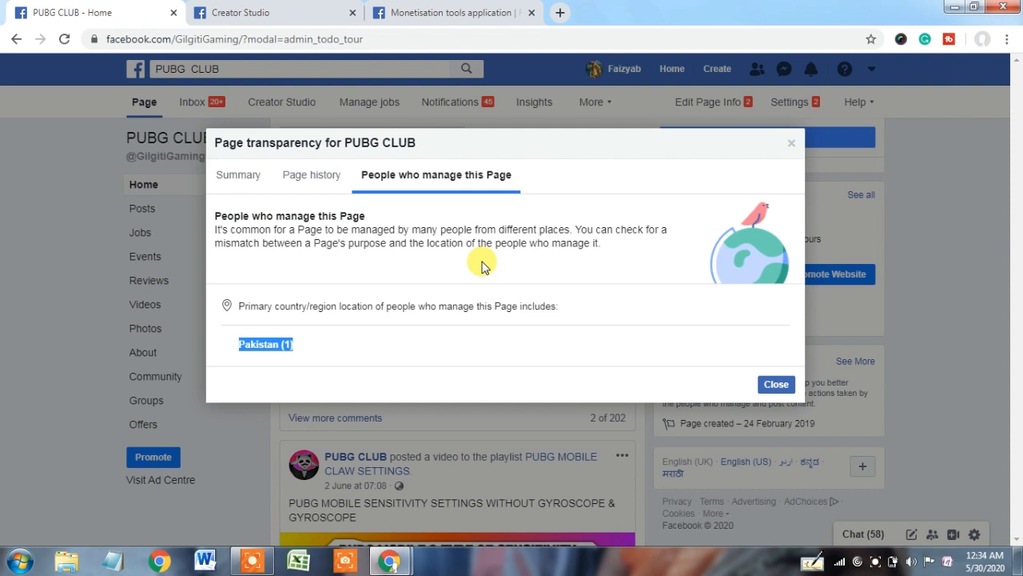
click(450, 11)
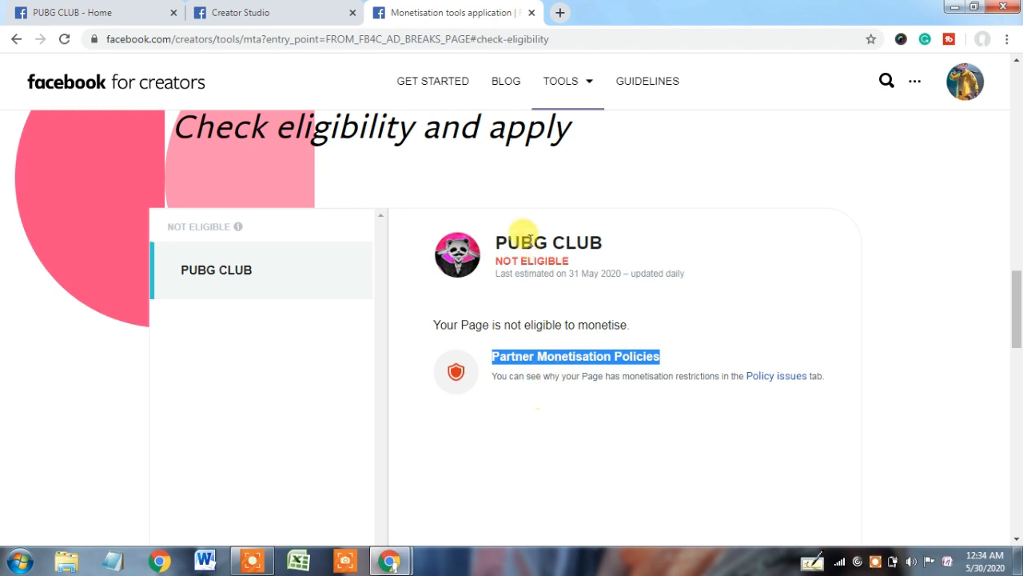
drag(492, 260, 589, 267)
click(531, 256)
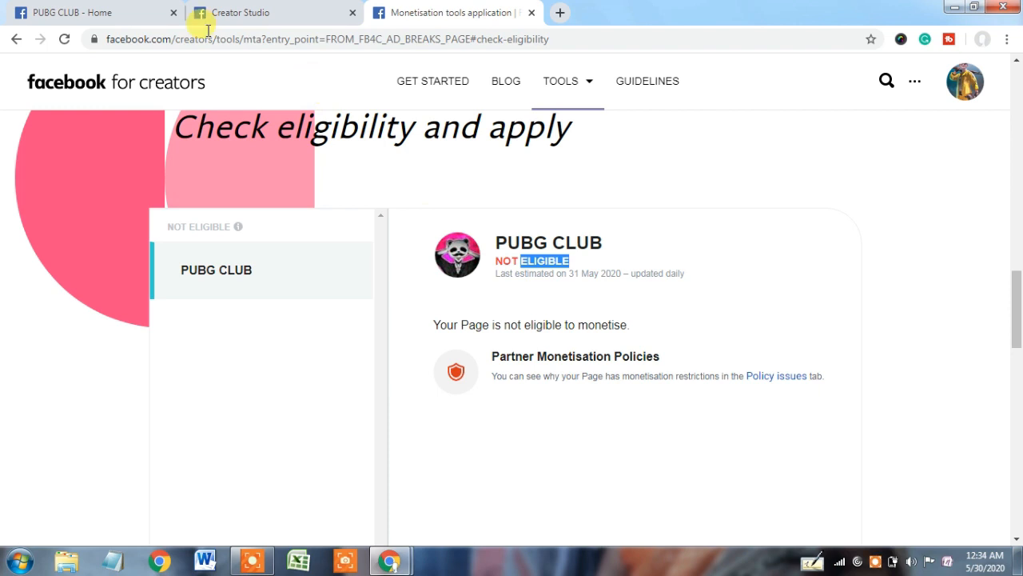
click(141, 8)
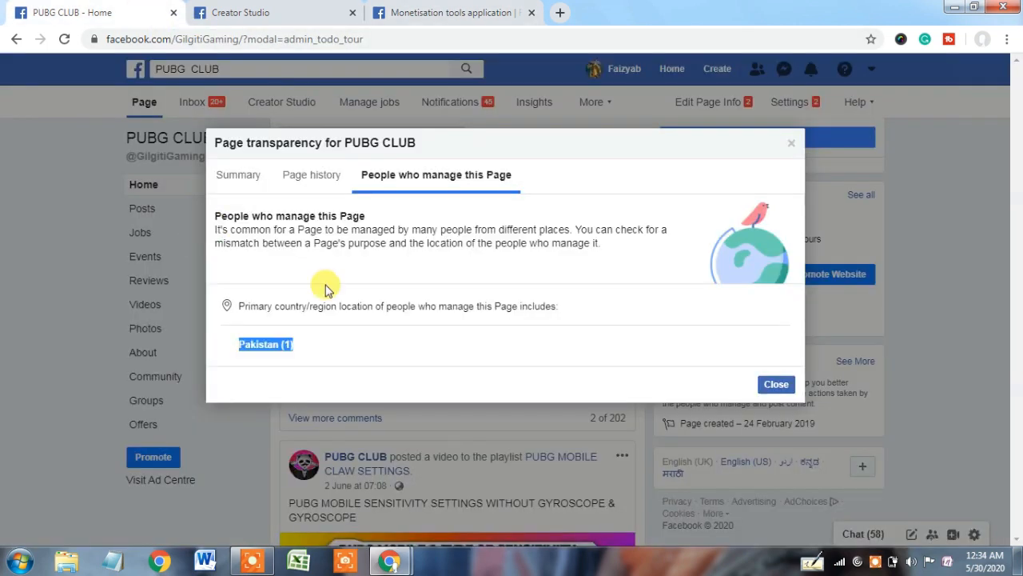
click(328, 280)
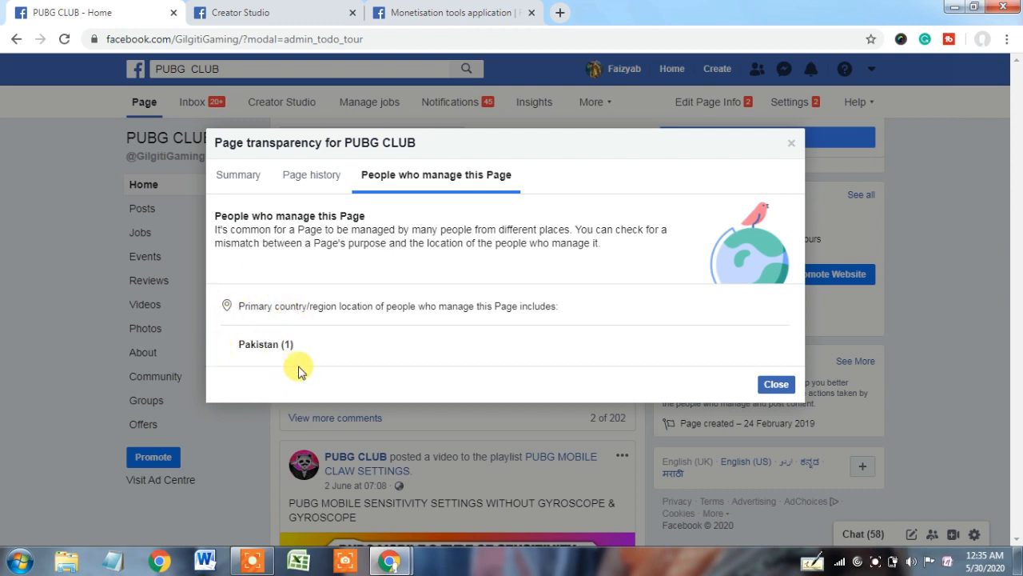
click(775, 384)
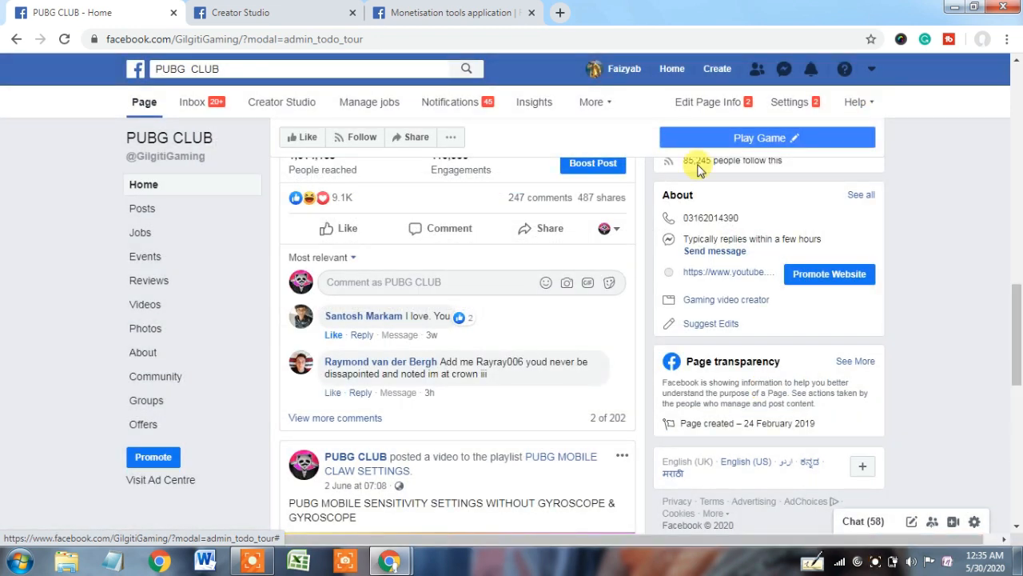
Review PUBG CLUB's eligibility status on the Monetisation tools application page and return to the Page's home feed.
click(445, 8)
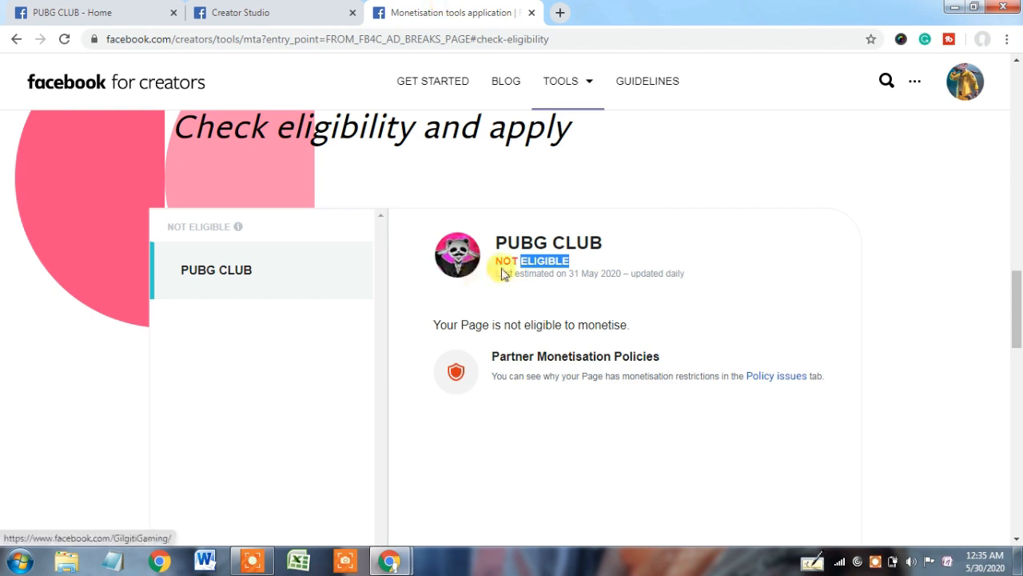
drag(495, 262, 594, 263)
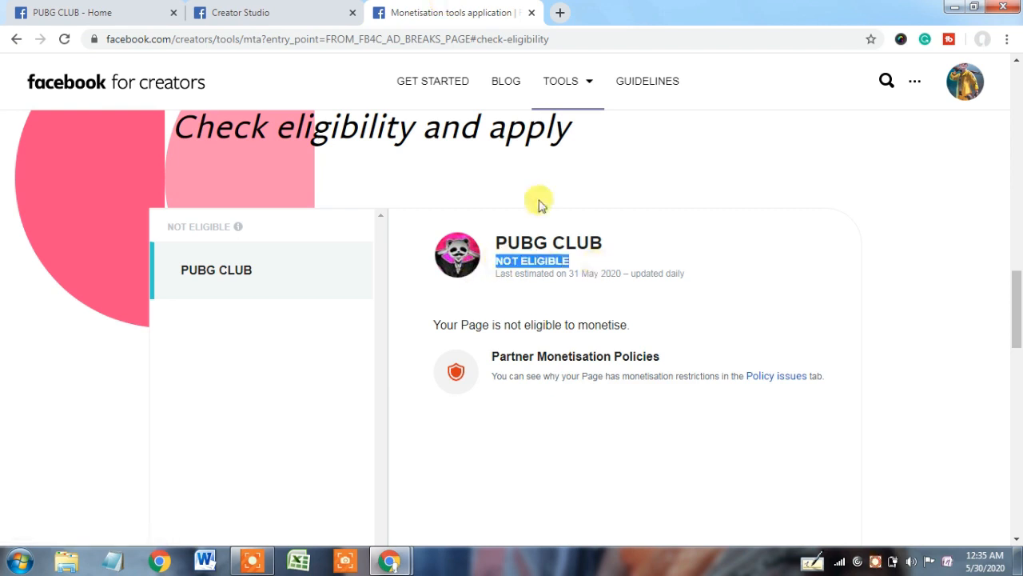
click(221, 8)
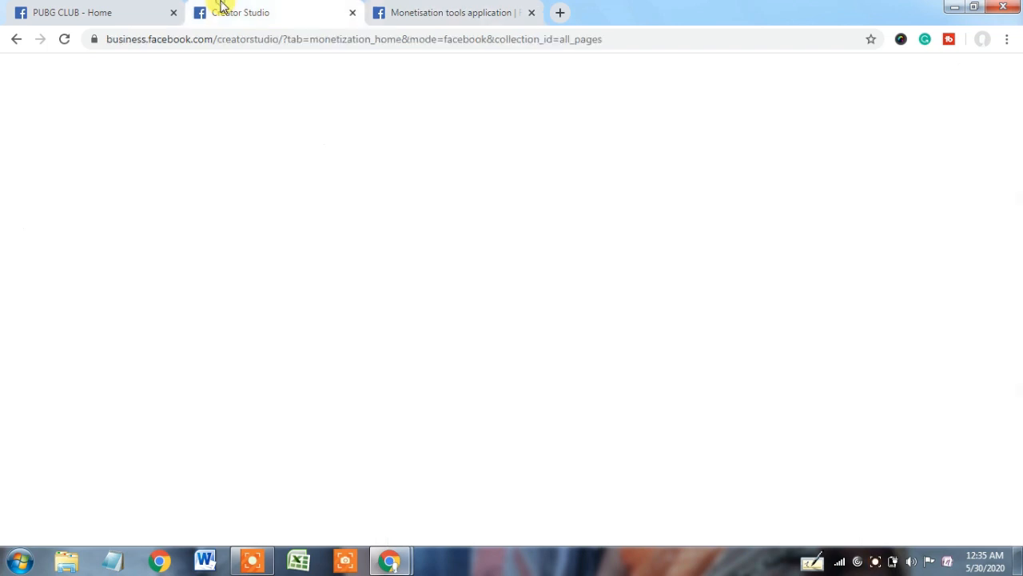
click(104, 8)
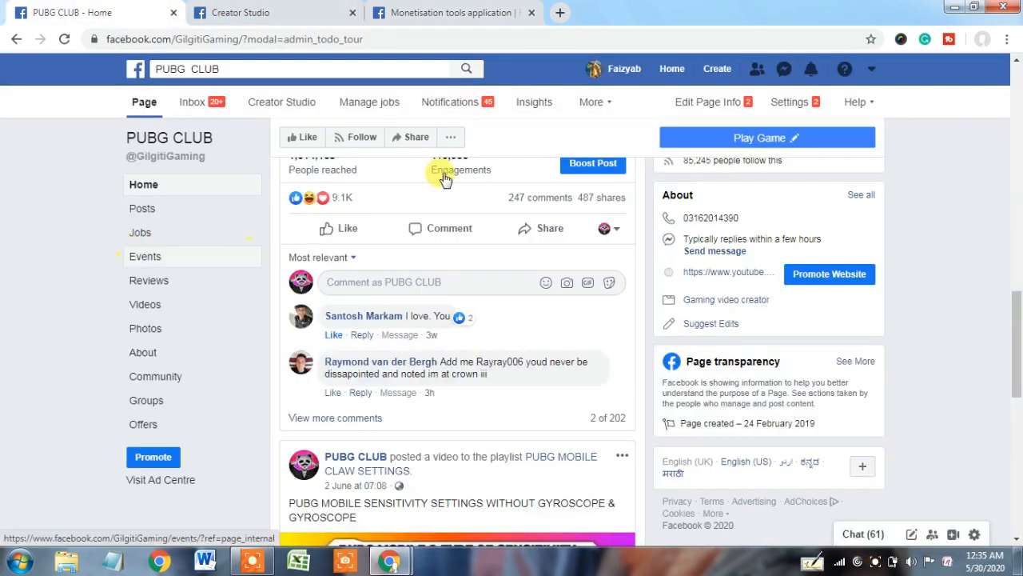
scroll(980, 283, down, 3)
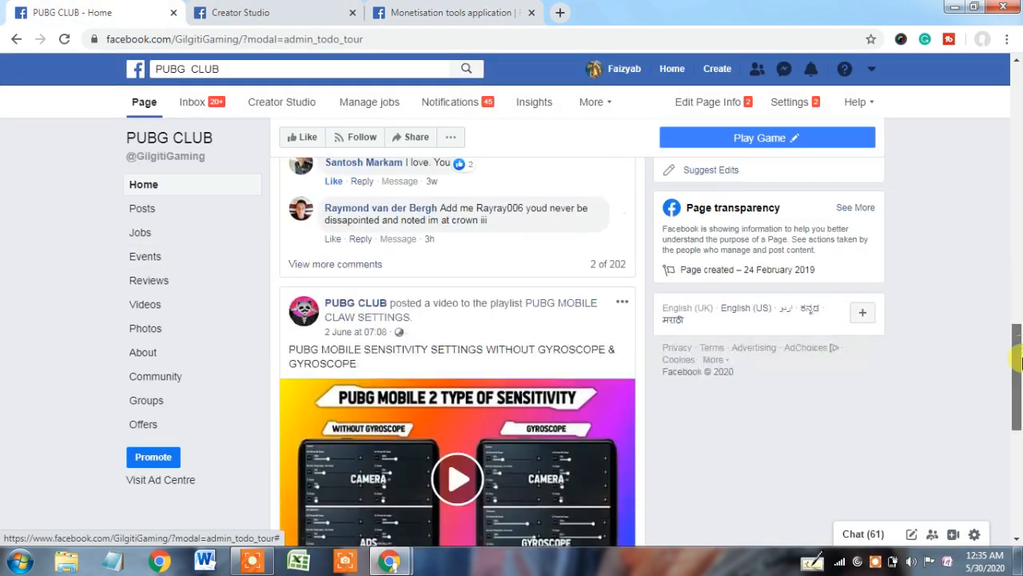
Read the Partner Monetisation Policies item in the eligibility result and view PUBG CLUB's Policy issues in Creator Studio.
click(441, 9)
click(523, 281)
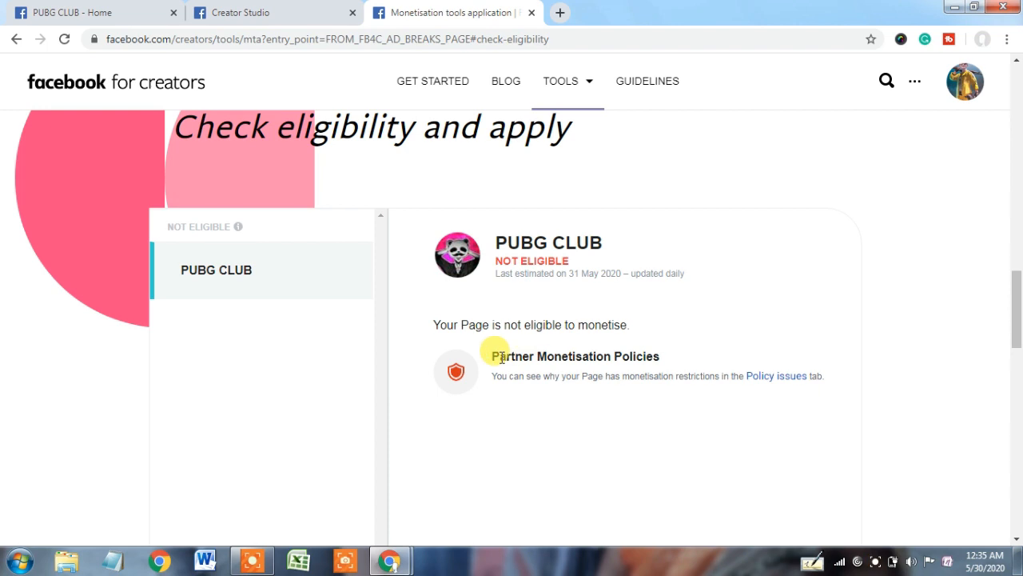
drag(497, 356, 666, 357)
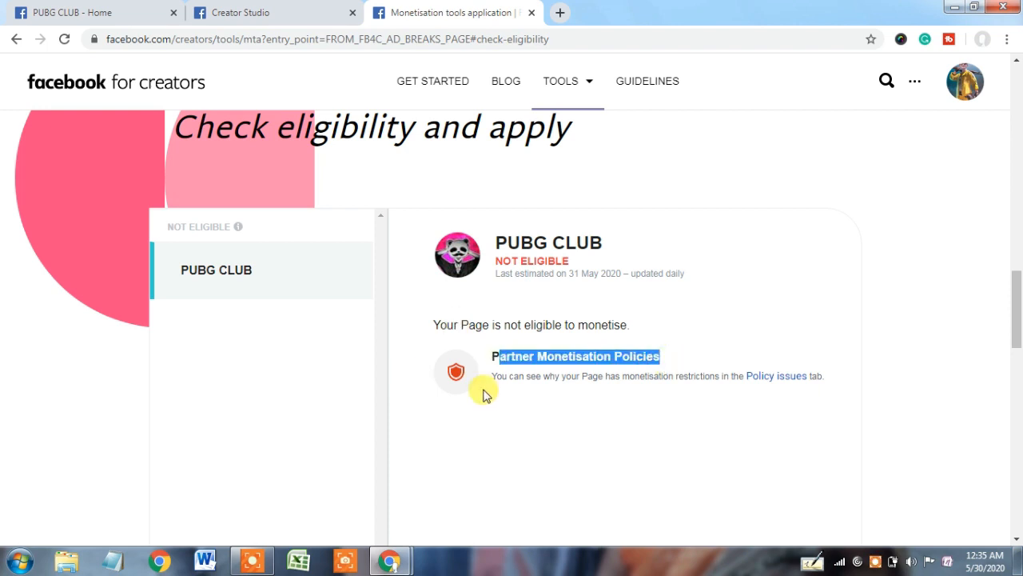
click(313, 7)
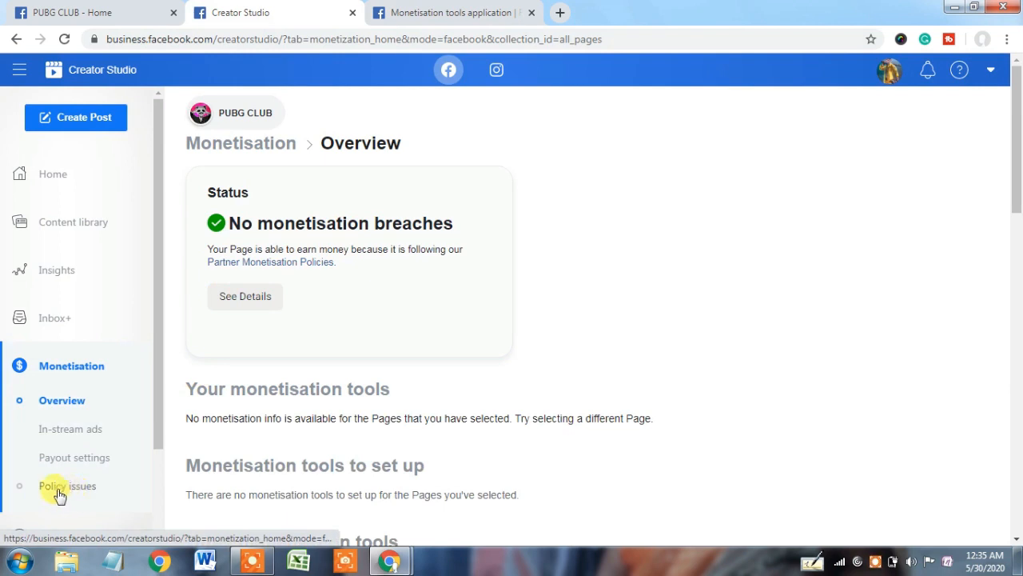
click(73, 489)
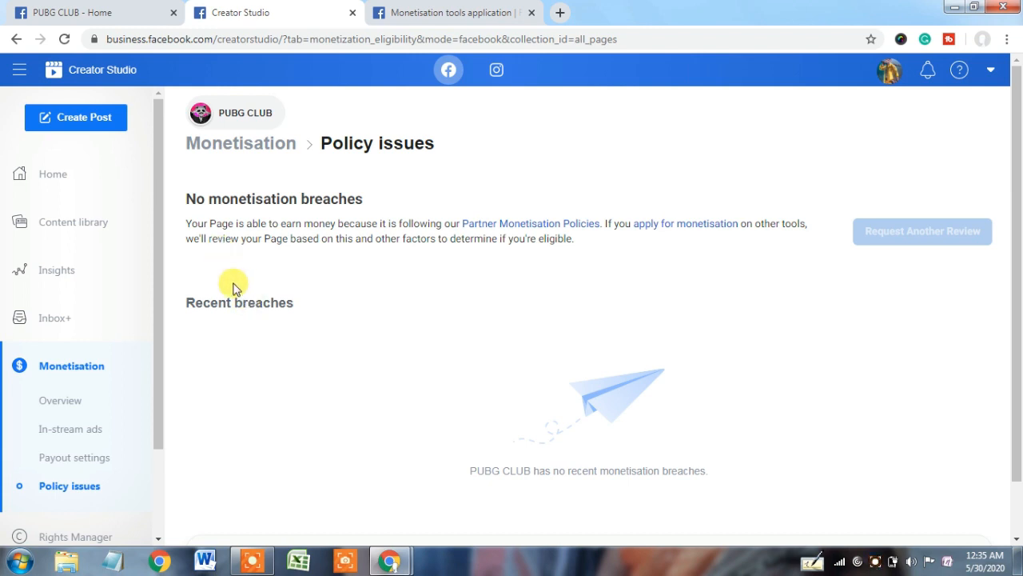
Return to the PUBG CLUB Page and open its Page Info settings for editing.
click(115, 8)
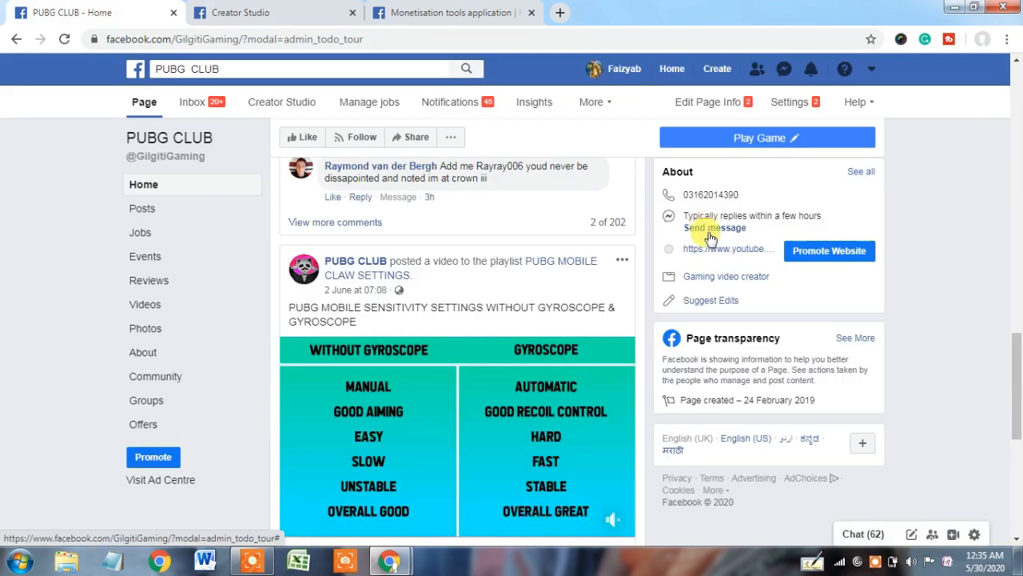
click(596, 102)
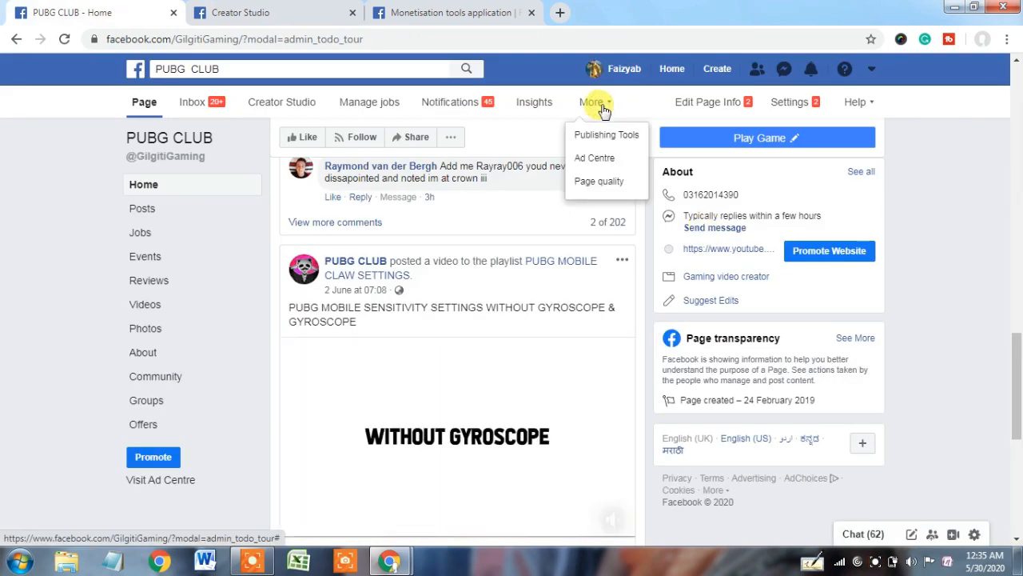
click(689, 104)
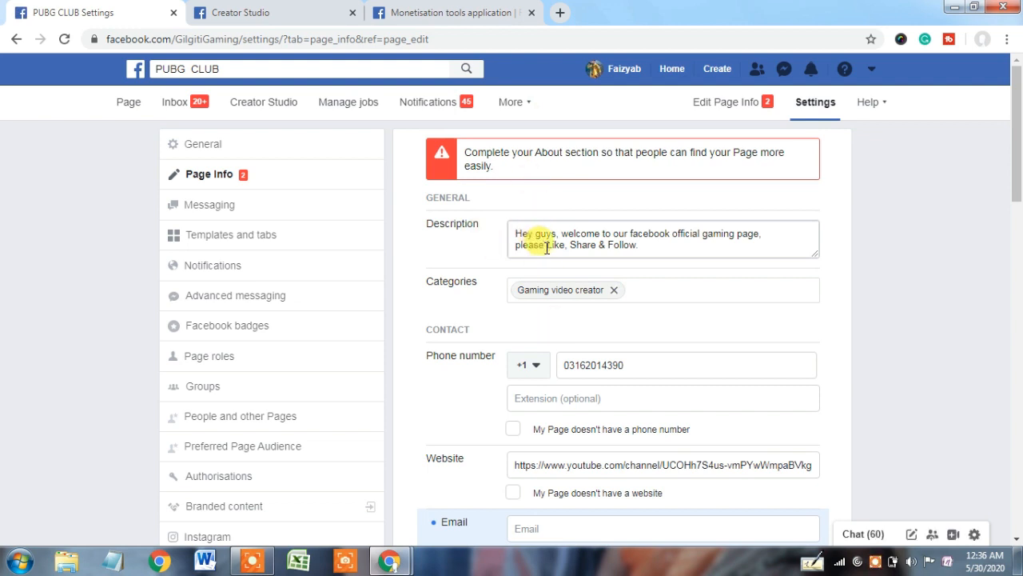
Delete "Like, Share & Follow." from the Page description and accept the capitalised spelling "Facebook".
drag(547, 247, 608, 246)
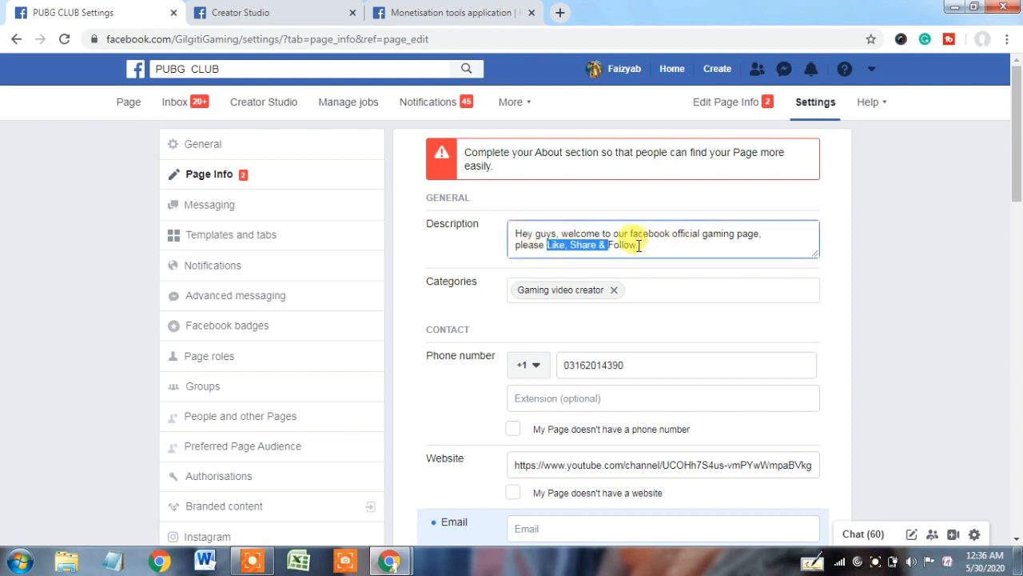
shift+click(638, 245)
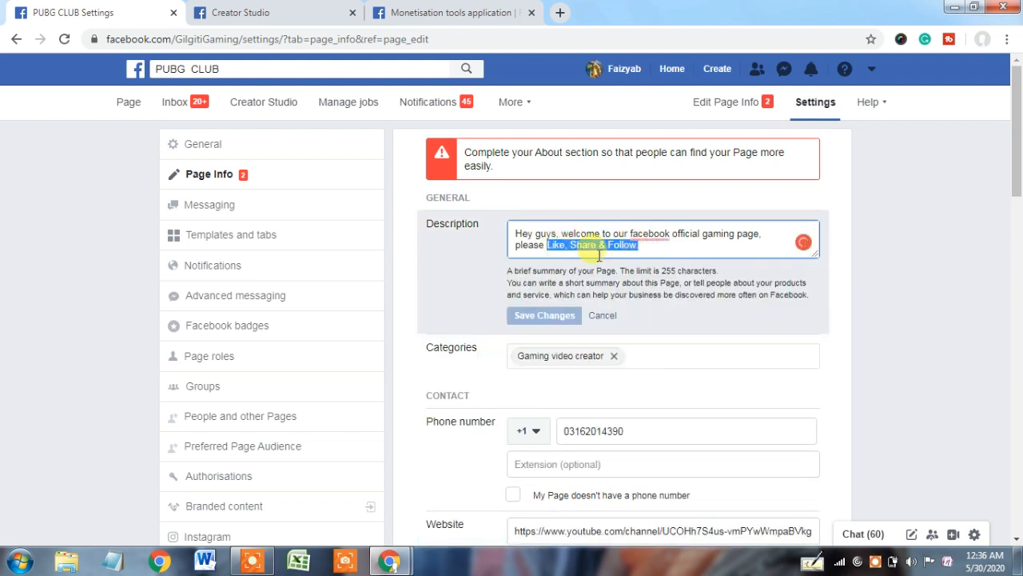
key(BackSpace)
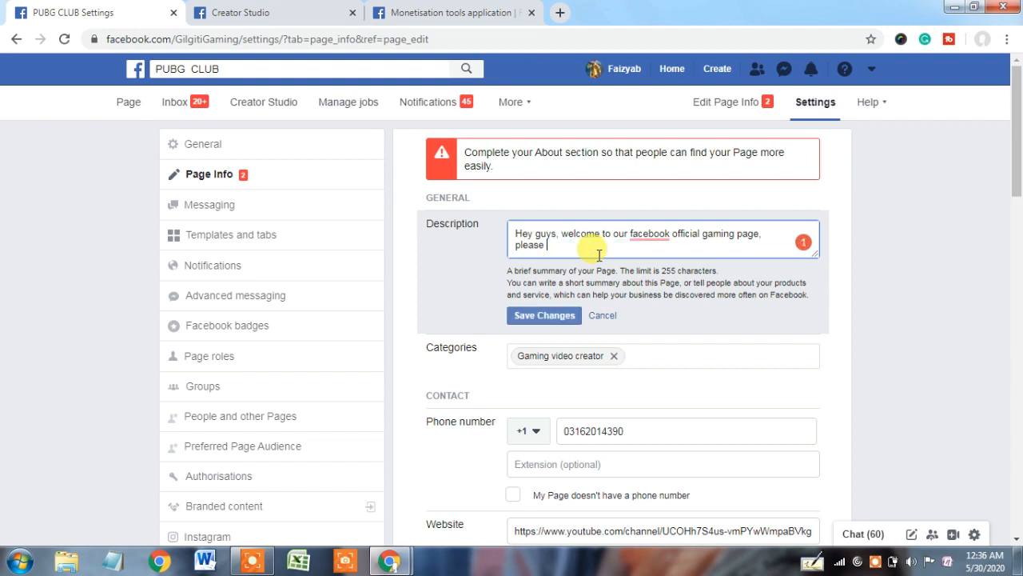
click(640, 234)
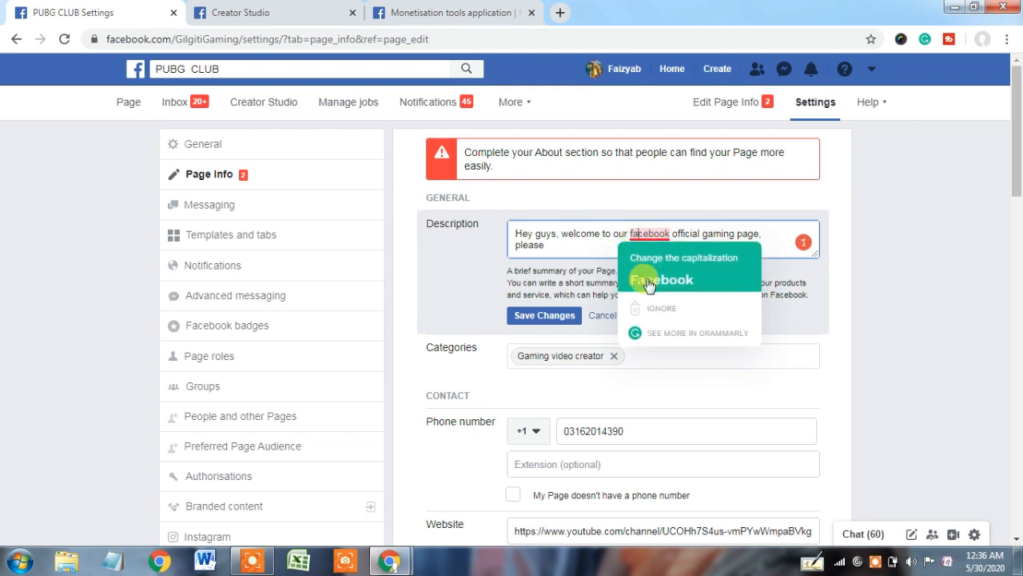
click(648, 280)
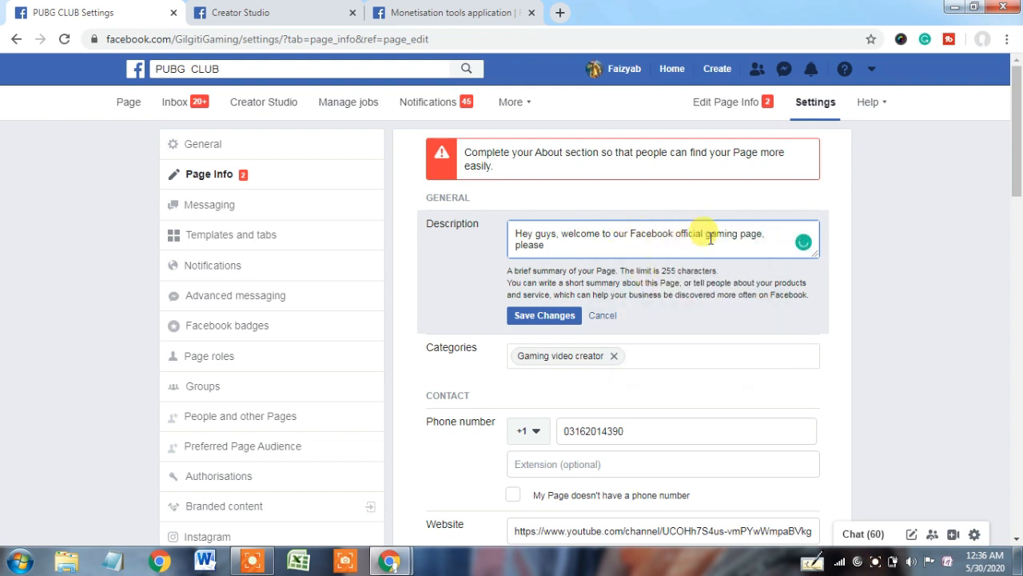
Shorten the description to "Hey guys, welcome to our Facebook official gaming page." and save the change.
click(577, 251)
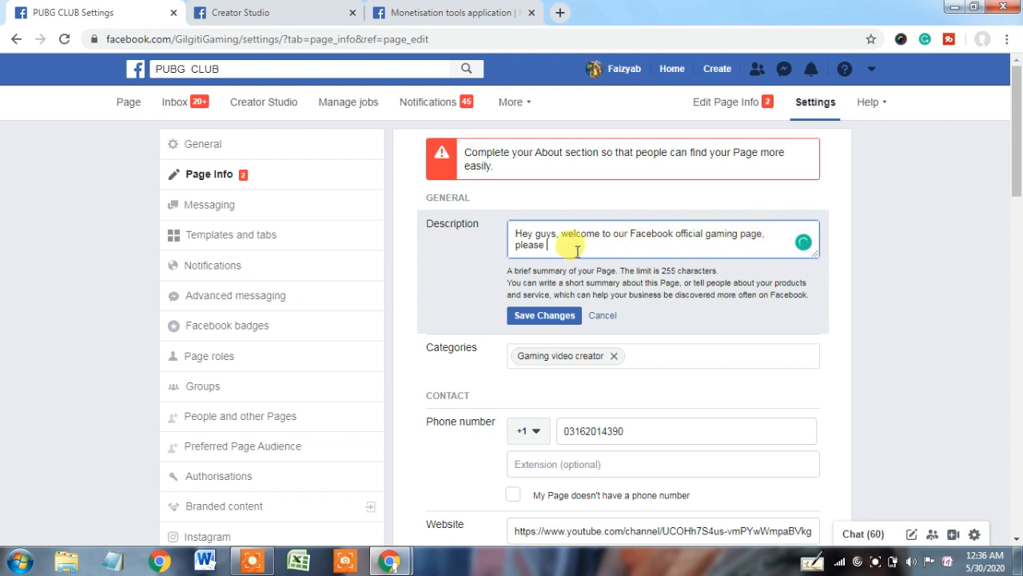
key(BackSpace)
key(BackSpace)
key(BackSpace)
key(BackSpace)
key(BackSpace)
key(BackSpace)
key(BackSpace)
text(e.)
click(552, 323)
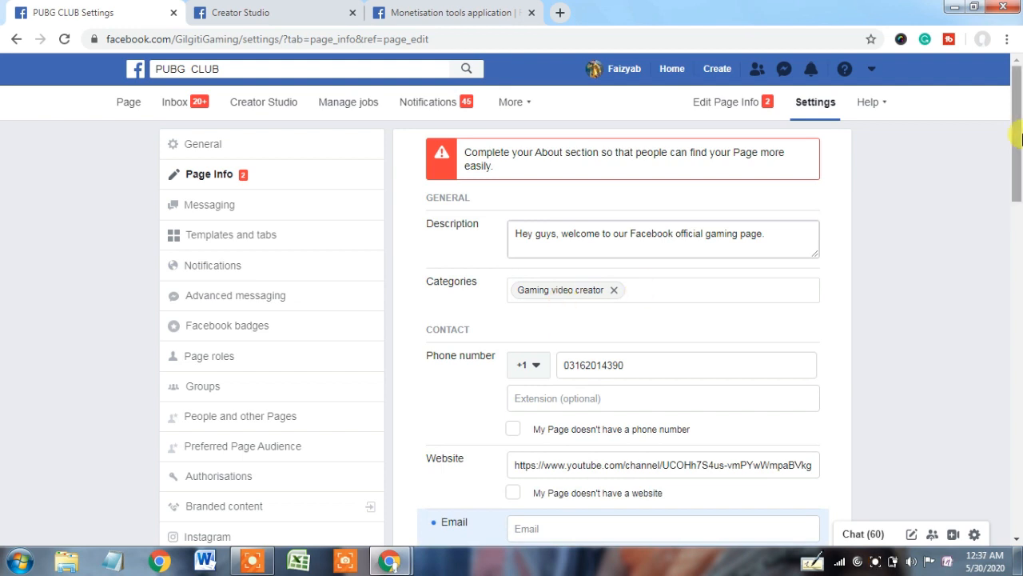
Mark the Page as not having an email address and save the change.
drag(1020, 137, 1020, 239)
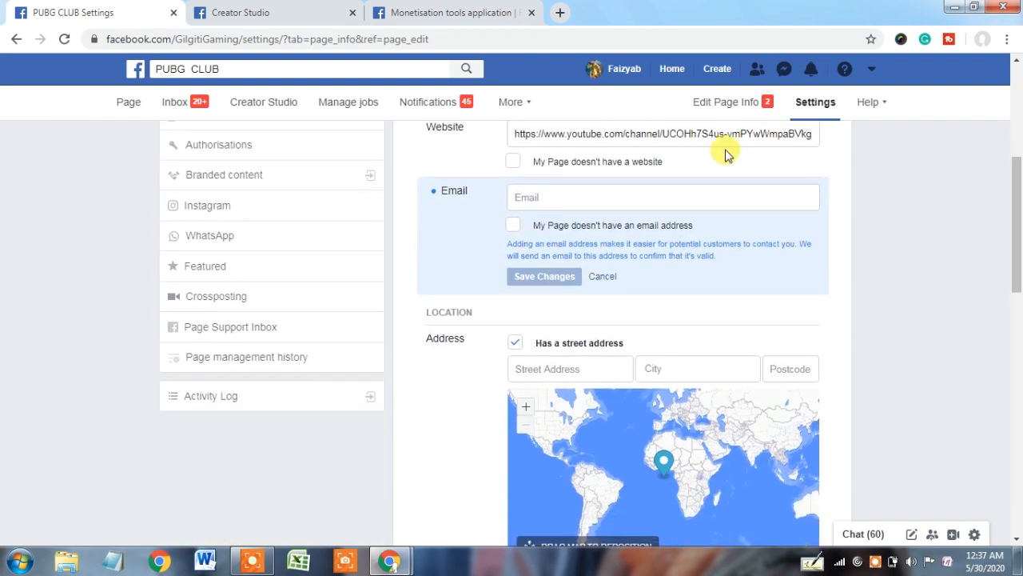
click(515, 230)
click(556, 279)
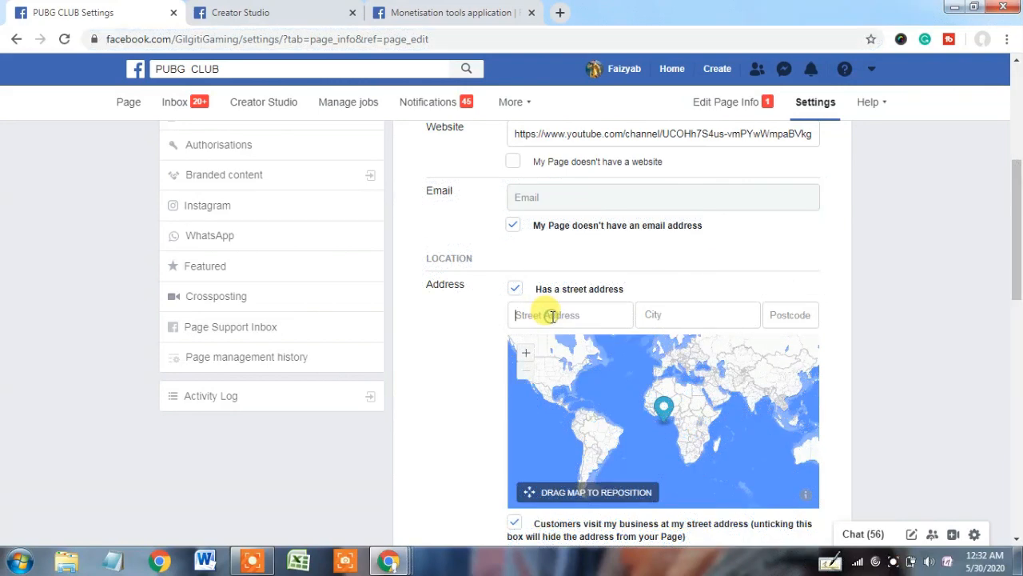
Examine the street address, city and postcode fields and the rest of the Page's location section.
click(550, 316)
click(665, 314)
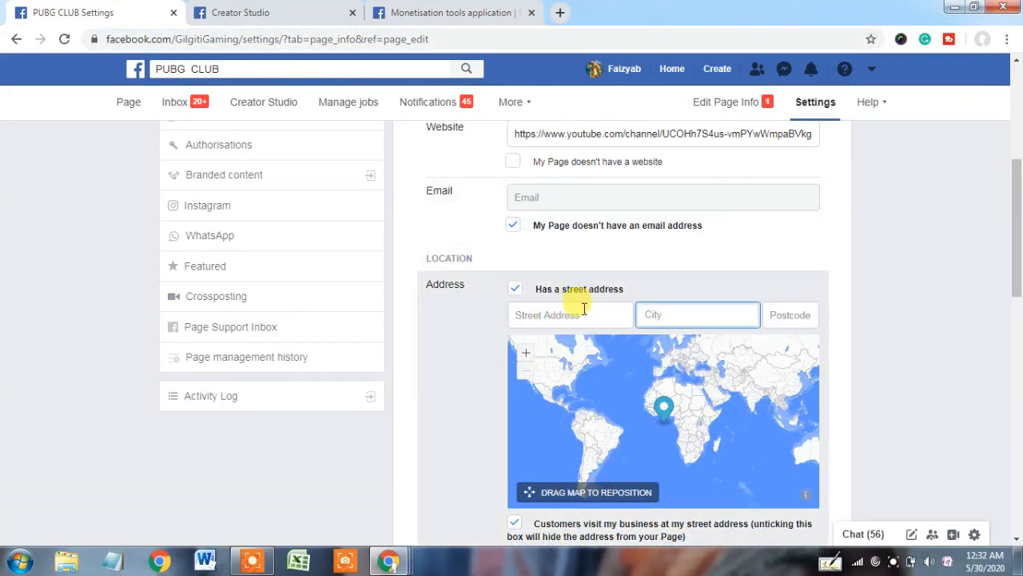
click(583, 312)
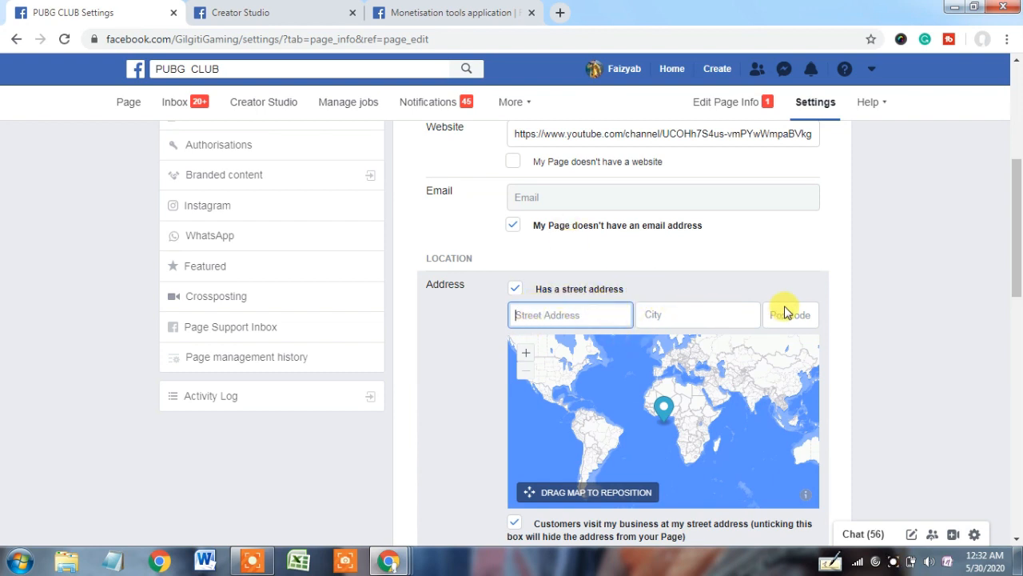
scroll(1016, 244, down, 2)
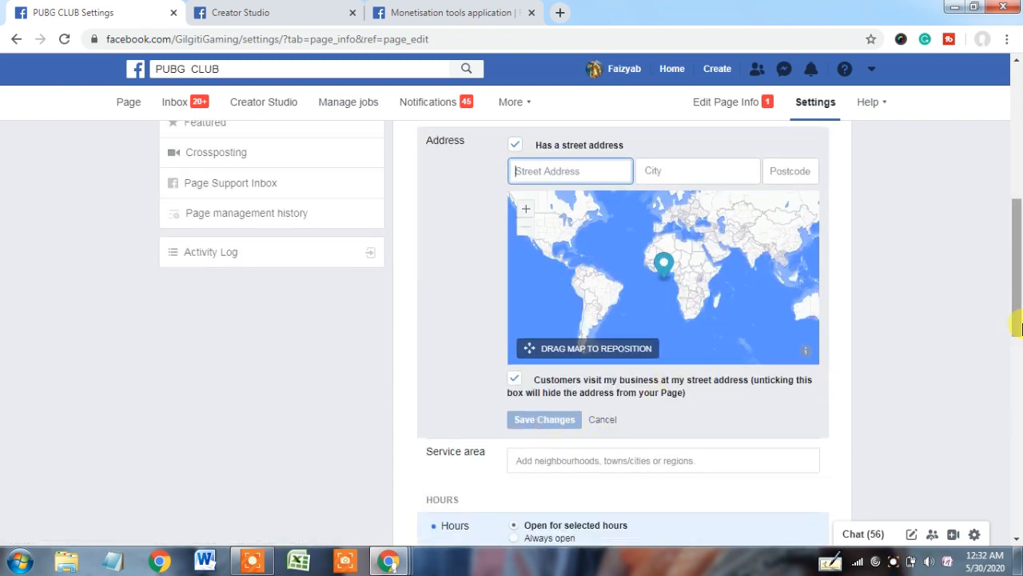
scroll(1016, 320, up, 2)
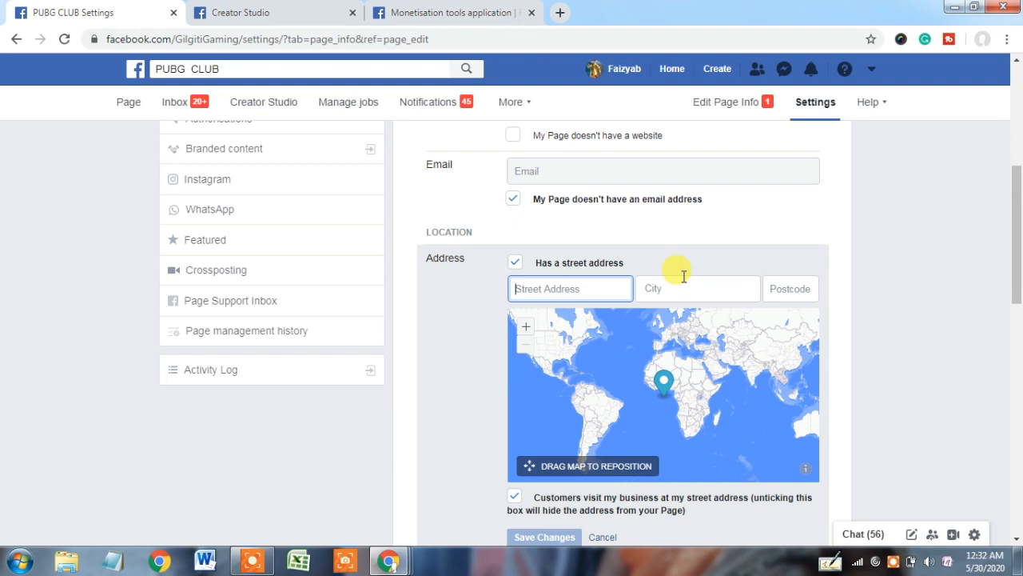
Recheck the Creator Studio policy issues and PUBG CLUB's eligibility status, and return to the Page Info settings.
click(254, 9)
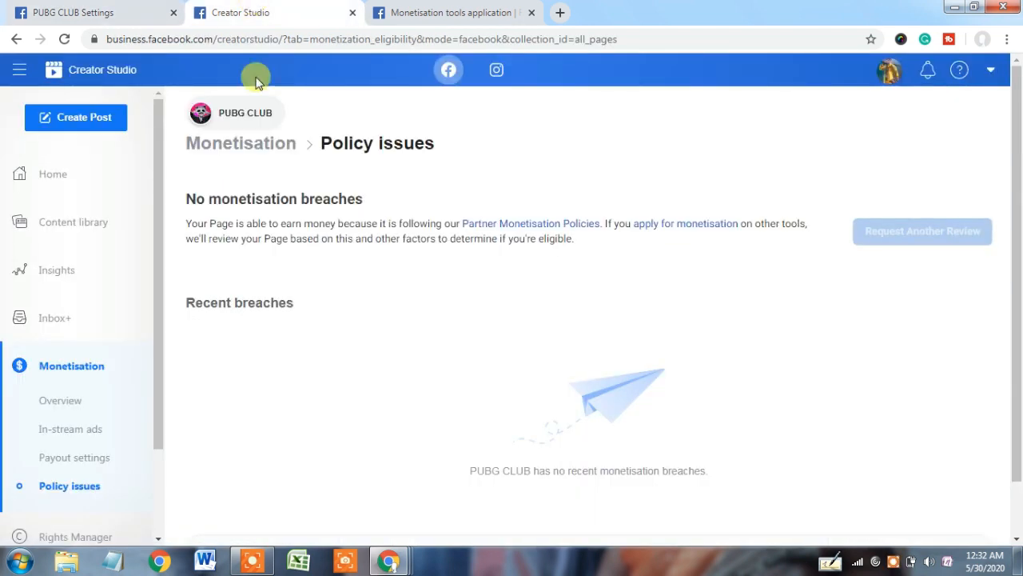
click(414, 9)
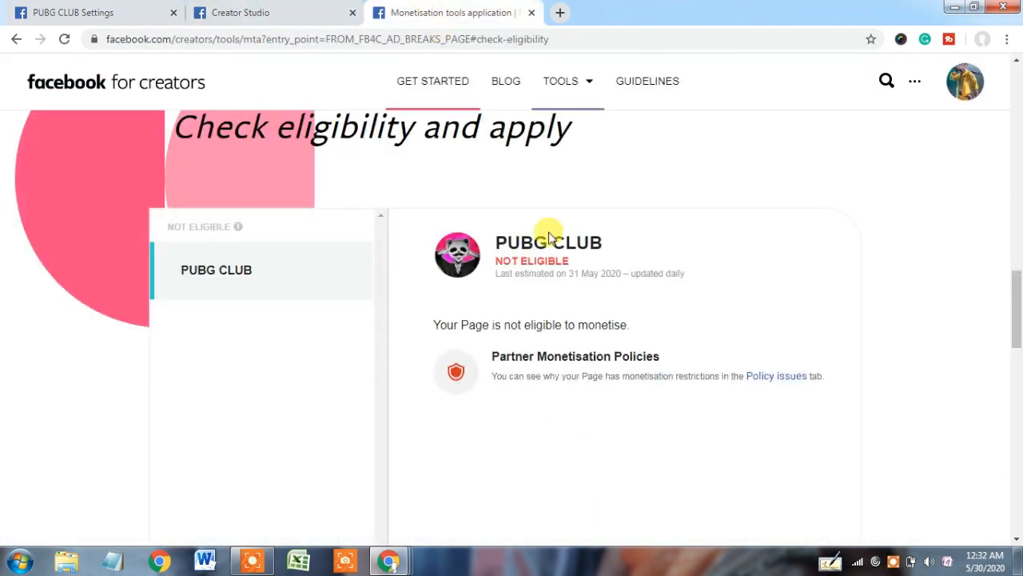
drag(493, 260, 584, 267)
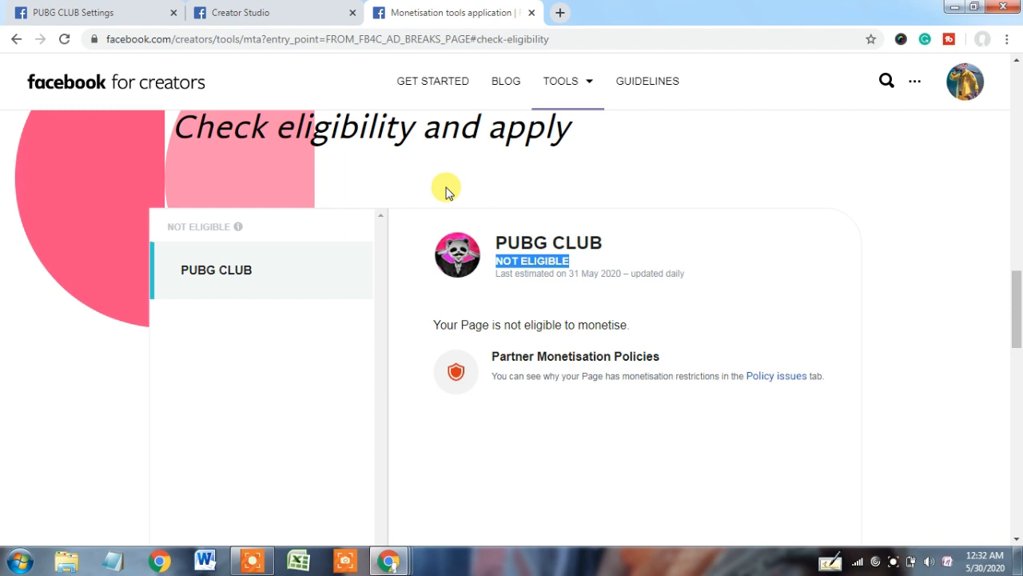
click(131, 10)
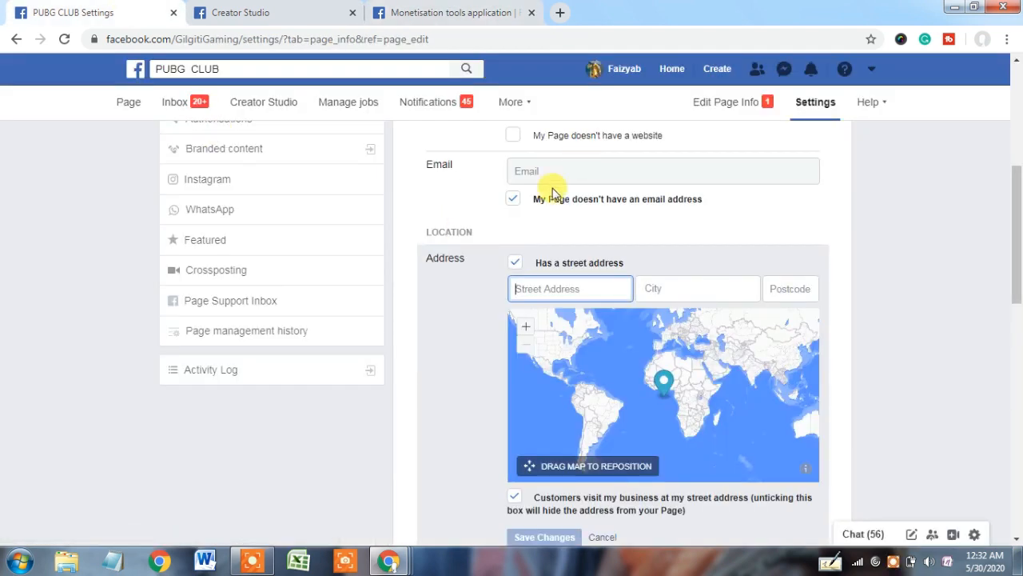
Return to the PUBG CLUB Page from its settings, and compare the Creator Studio policy issues with the Page's monetisation eligibility status.
click(126, 102)
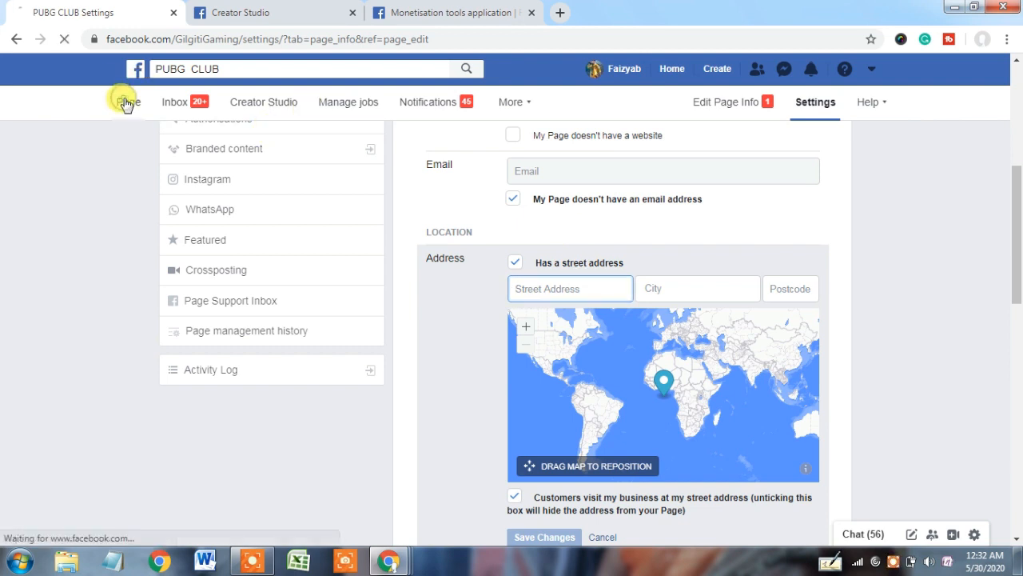
click(257, 9)
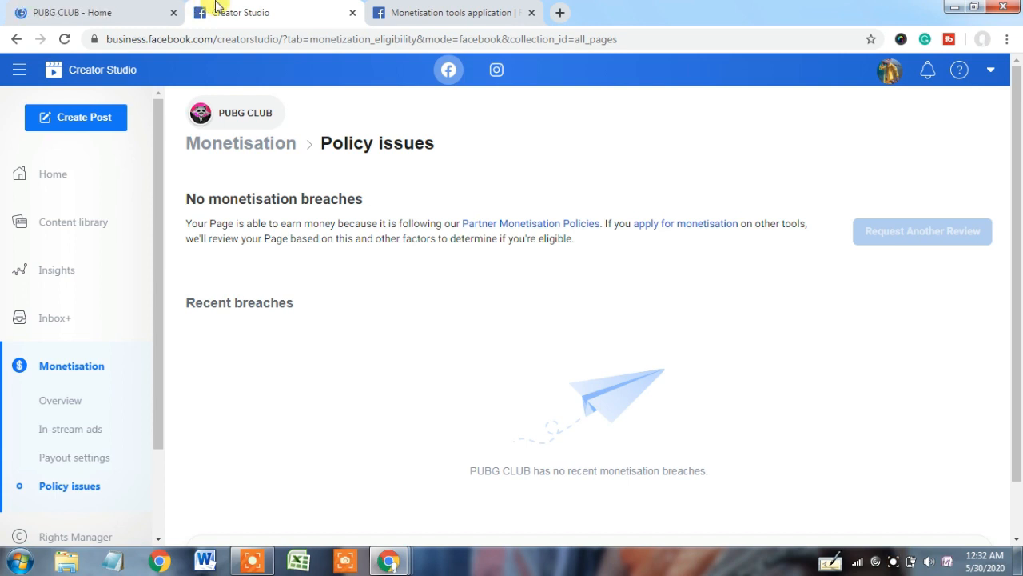
click(383, 12)
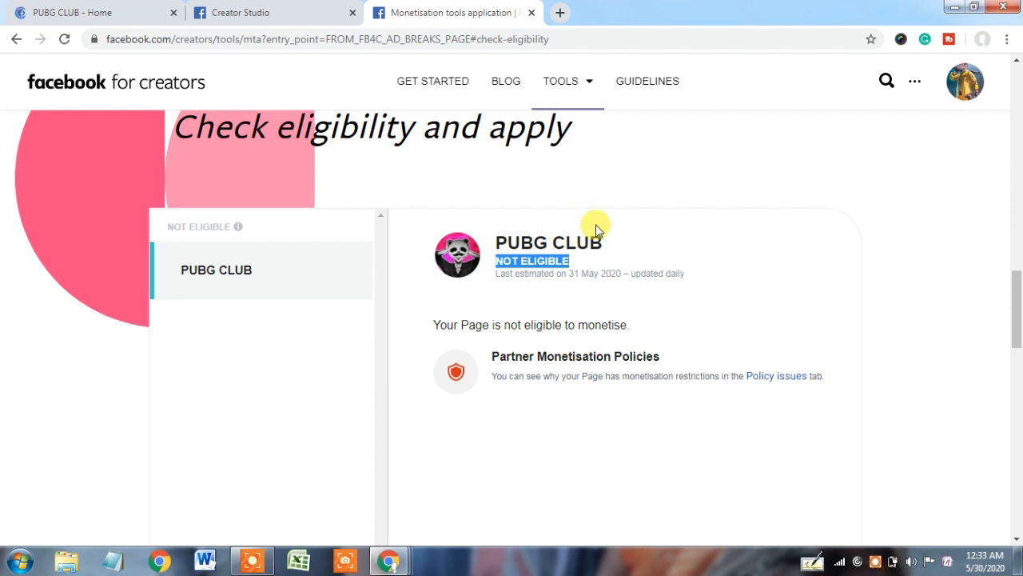
click(596, 229)
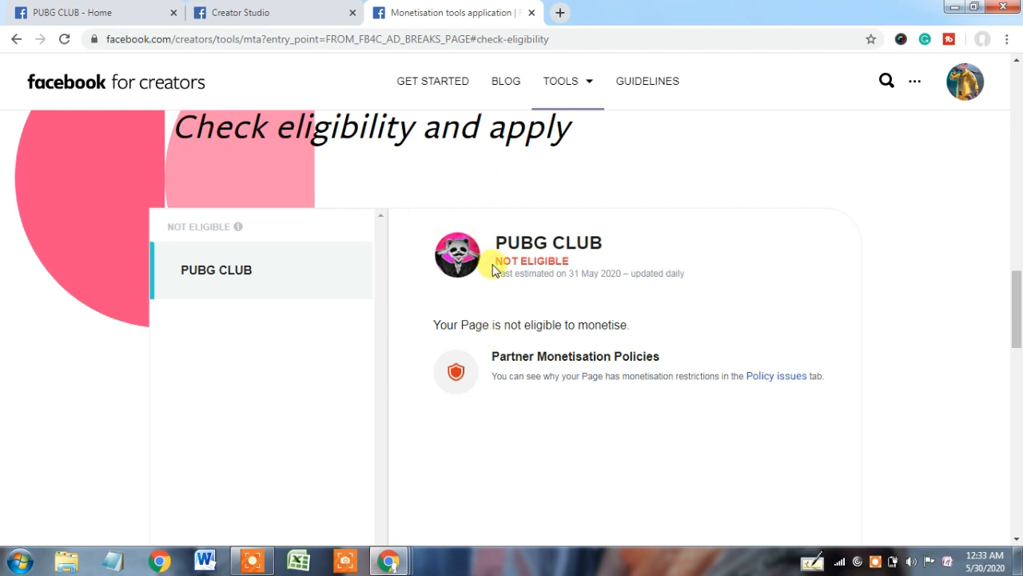
drag(496, 262, 566, 262)
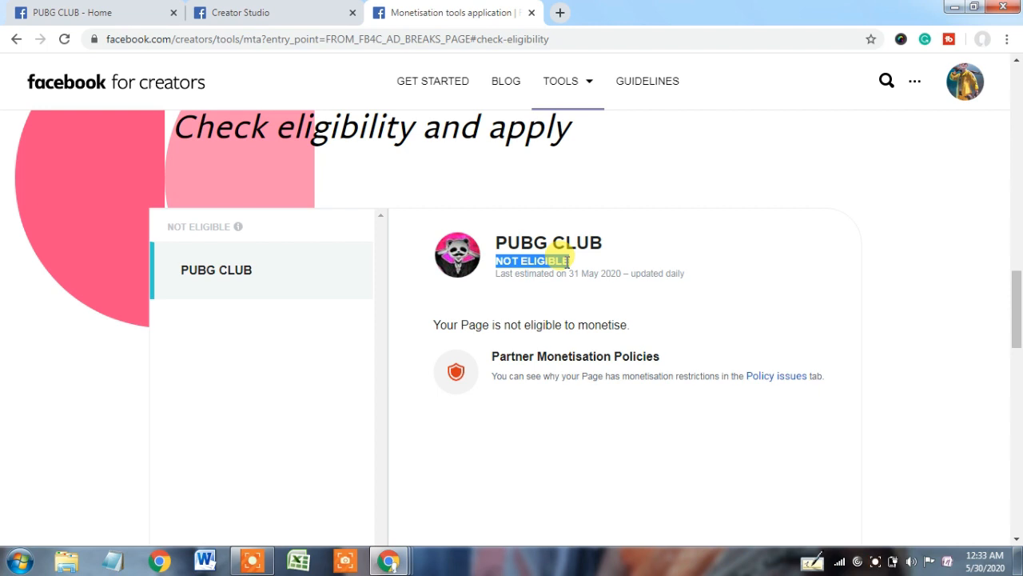
click(482, 171)
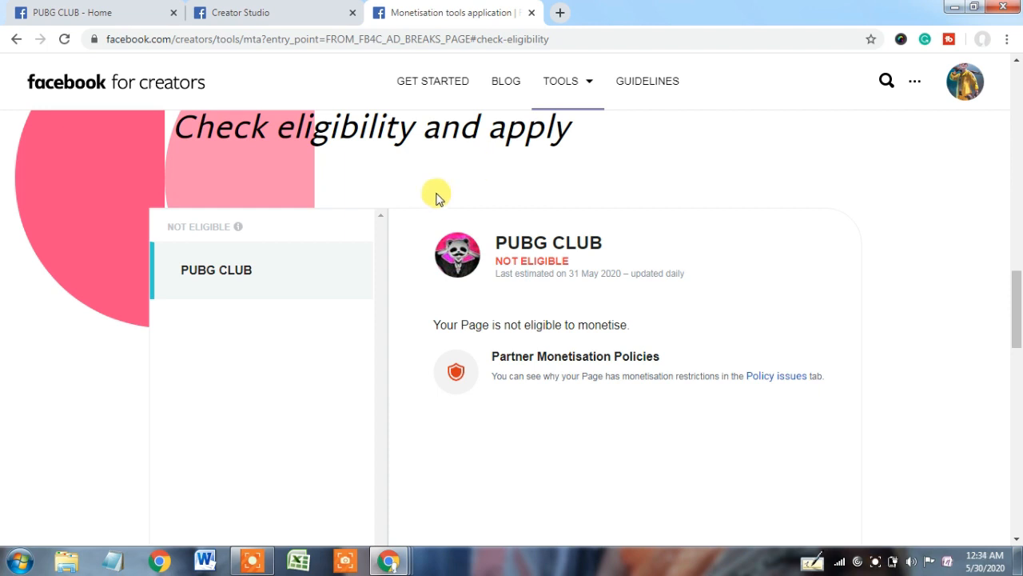
click(274, 9)
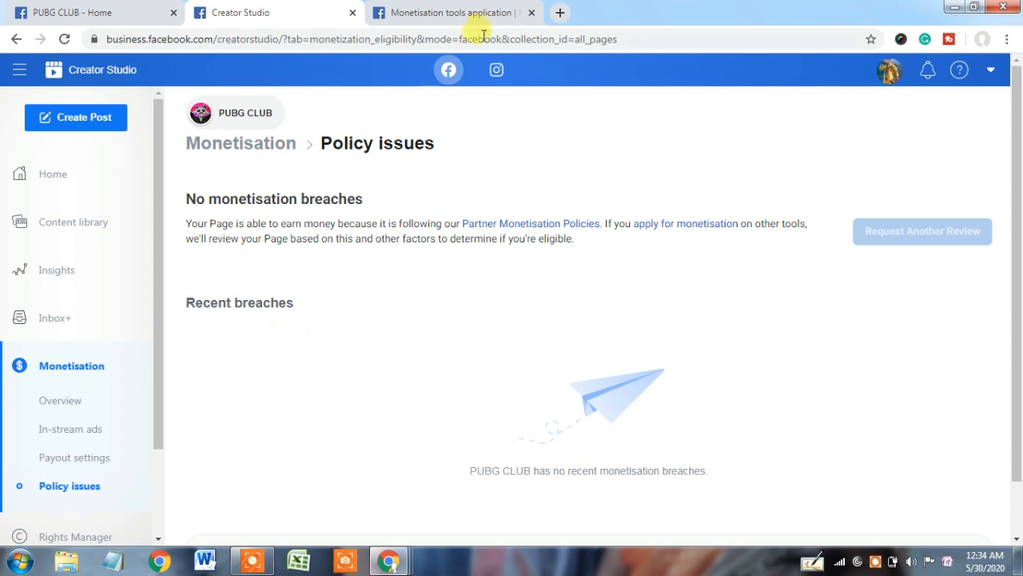
click(456, 12)
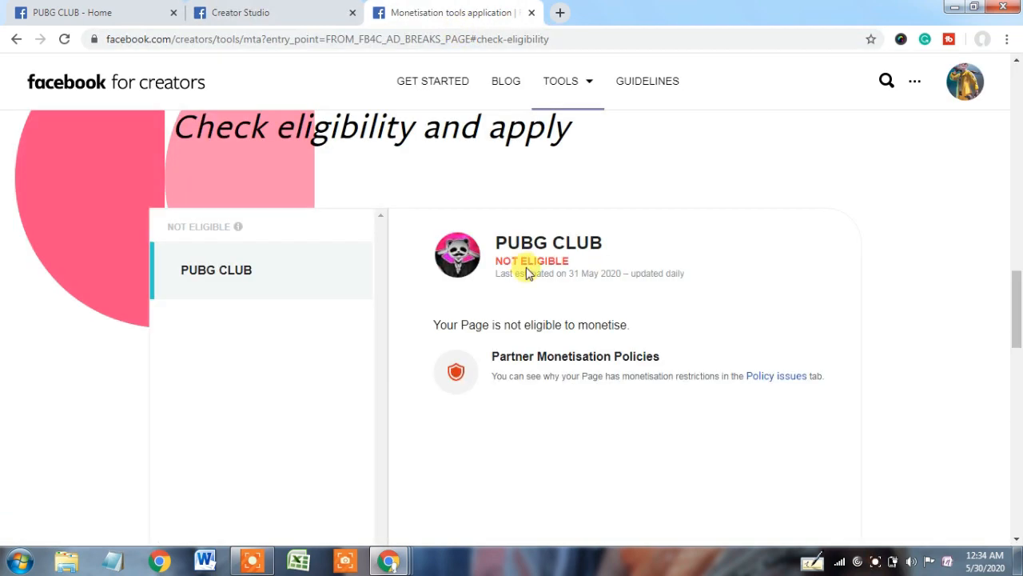